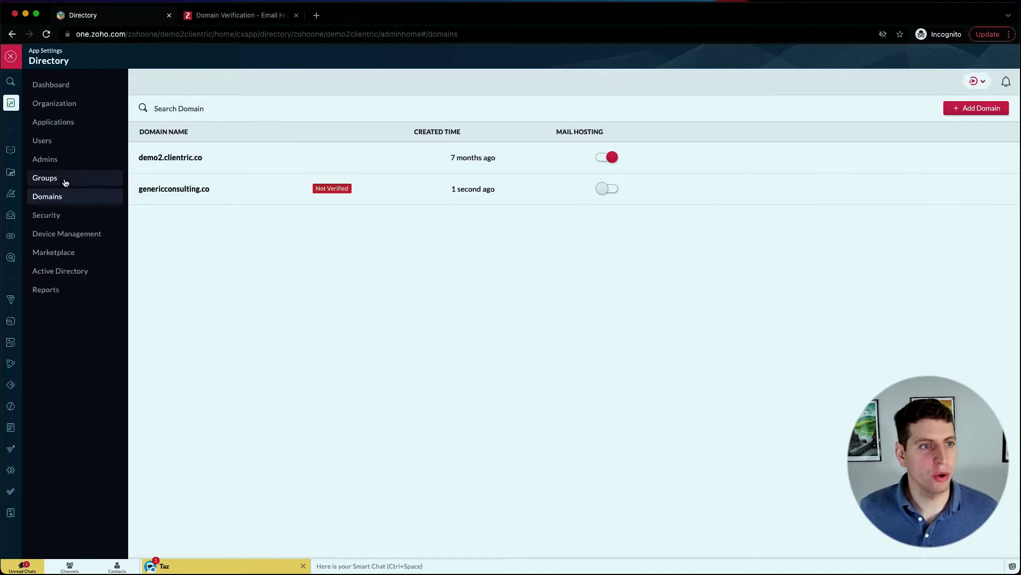
# Step: Start a new user from the Users list and enter the user's e-mail address
pyautogui.click(56, 144)
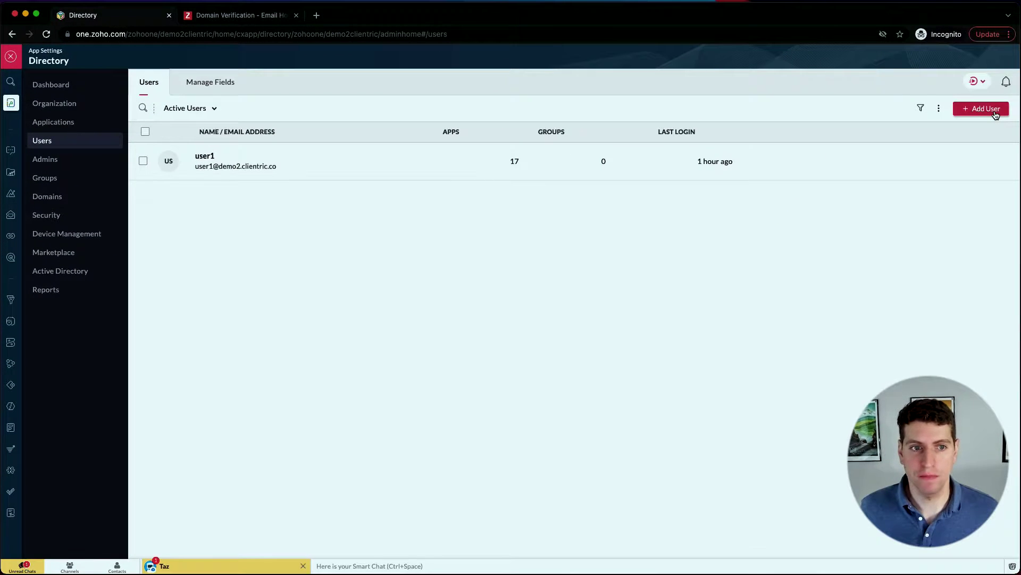
pyautogui.click(982, 109)
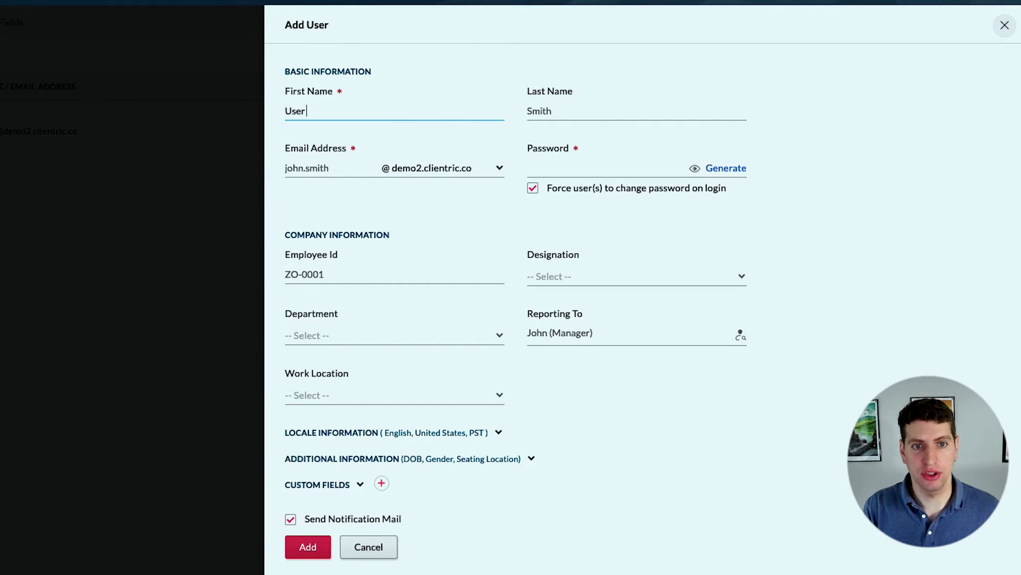
pyautogui.press('Tab')
pyautogui.press('Tab')
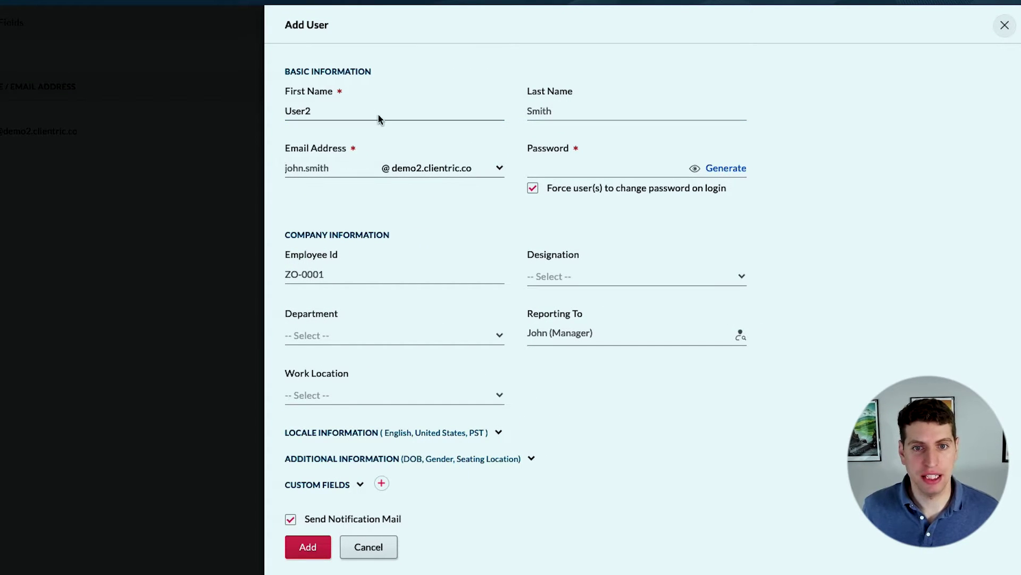
pyautogui.write('user2')
# Step: Generate a random password and keep the force-change-at-first-login option enabled
pyautogui.click(567, 171)
pyautogui.click(533, 187)
pyautogui.click(731, 168)
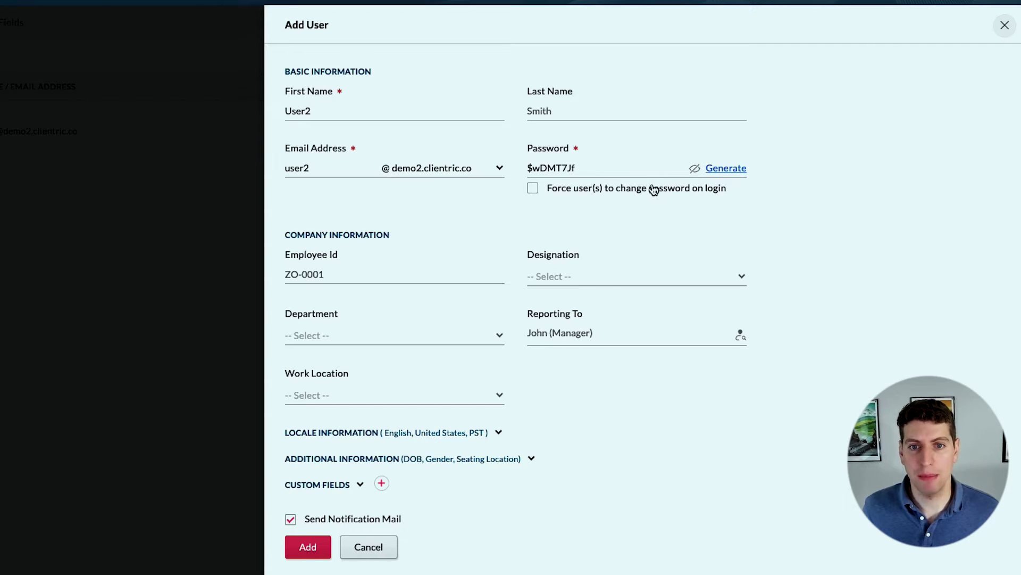
pyautogui.moveTo(577, 168); pyautogui.dragTo(513, 173)
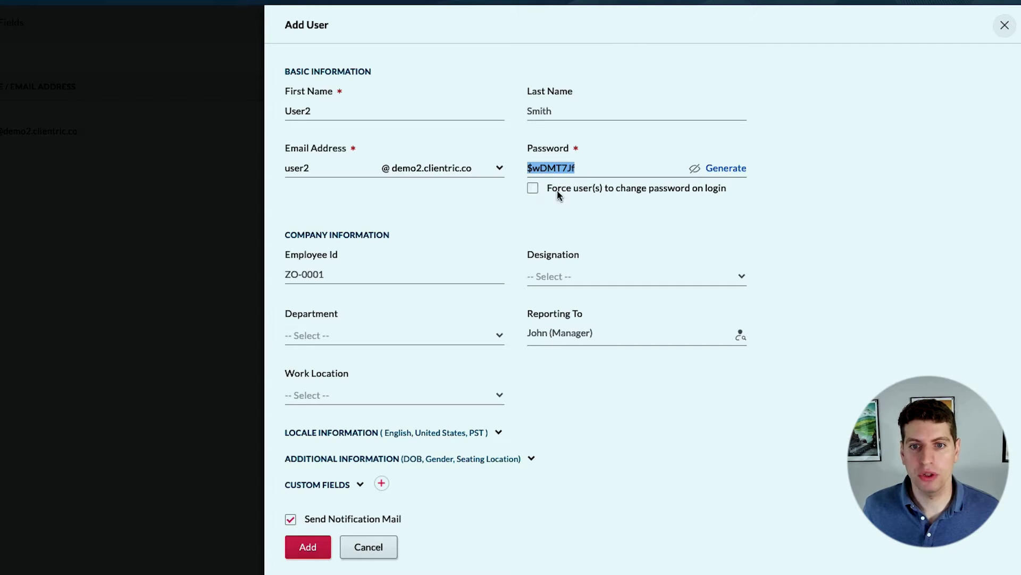
pyautogui.click(532, 189)
pyautogui.press('BackSpace')
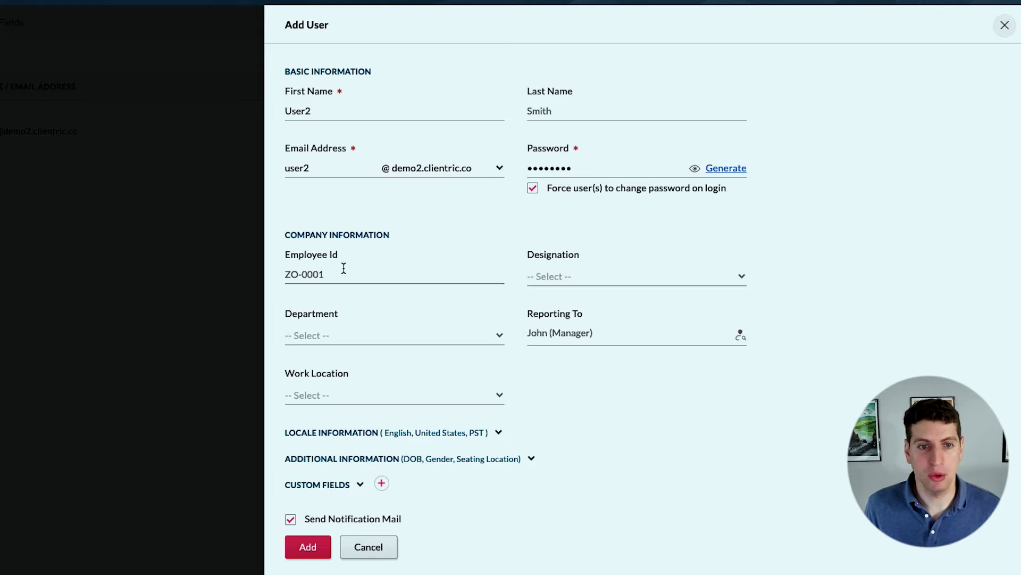
# Step: Review the Employee ID, designation, department, reporting manager and work location fields
pyautogui.click(335, 273)
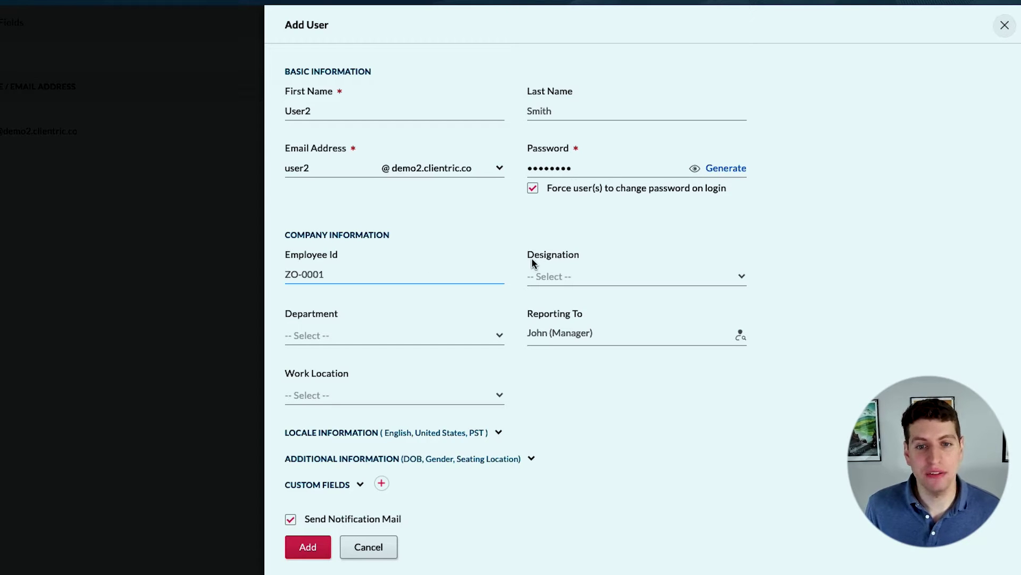
pyautogui.click(547, 275)
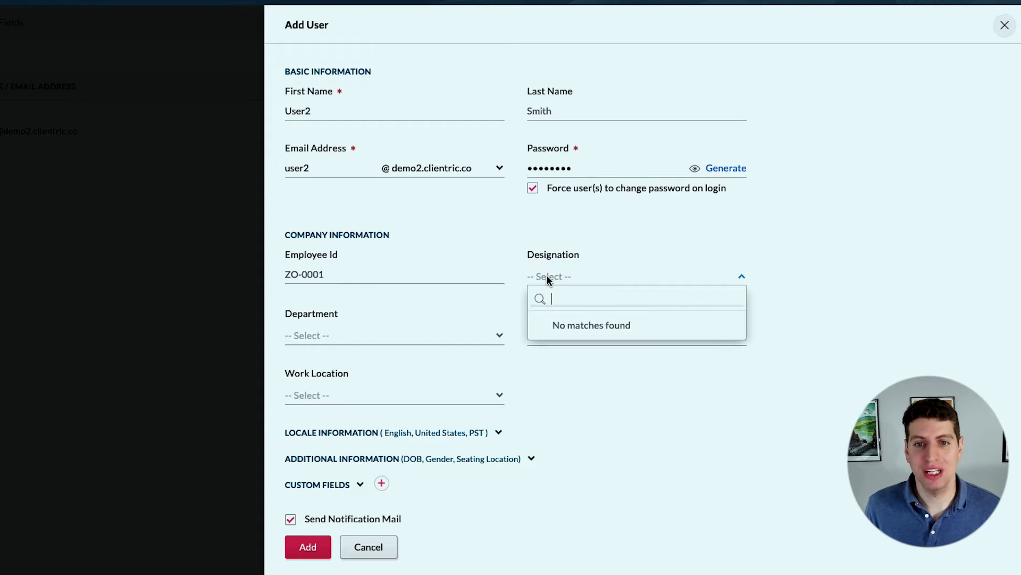
pyautogui.click(362, 331)
pyautogui.click(596, 336)
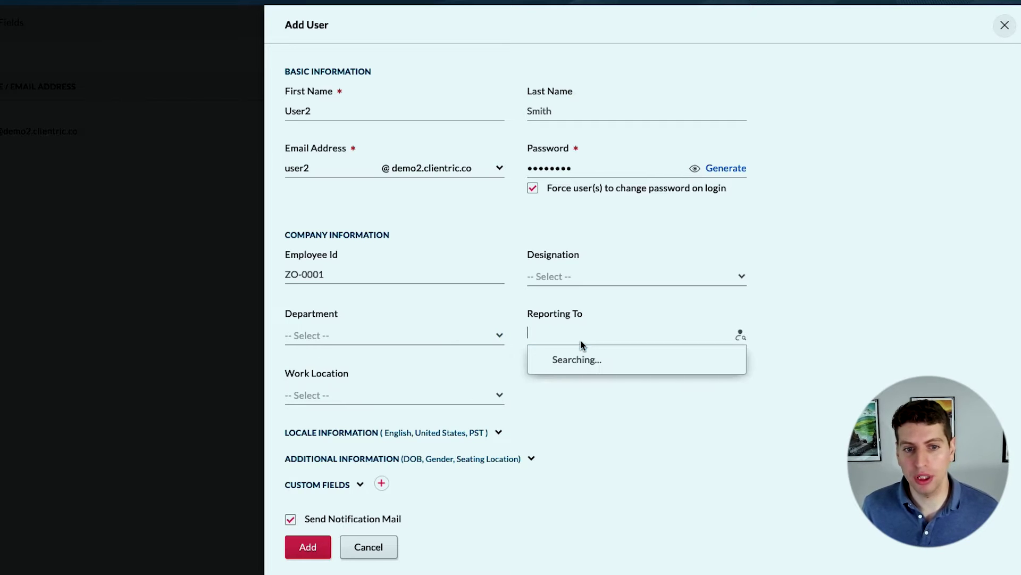
pyautogui.click(408, 396)
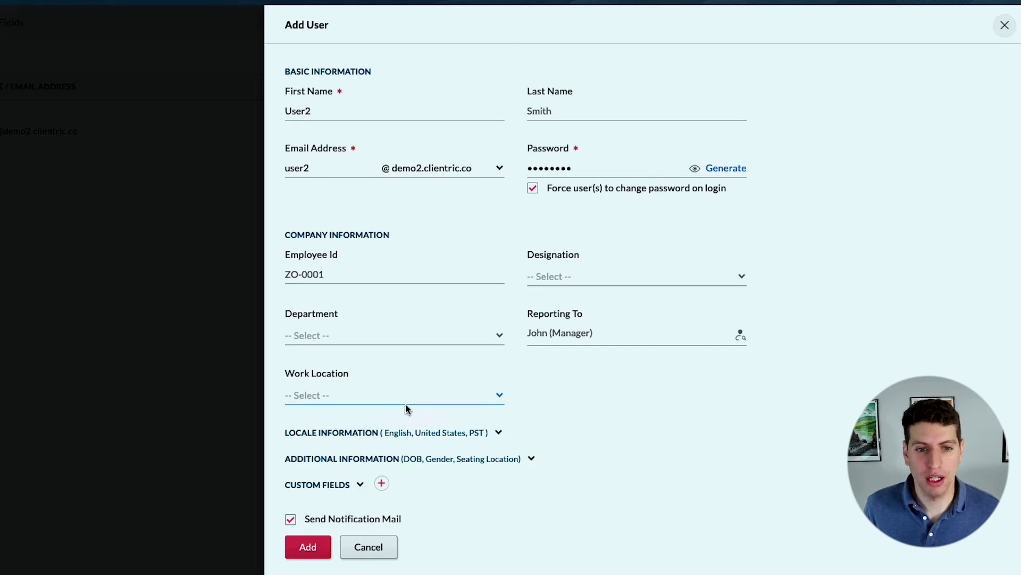
# Step: Expand the Locale Information and Additional Information sections of the form
pyautogui.click(344, 433)
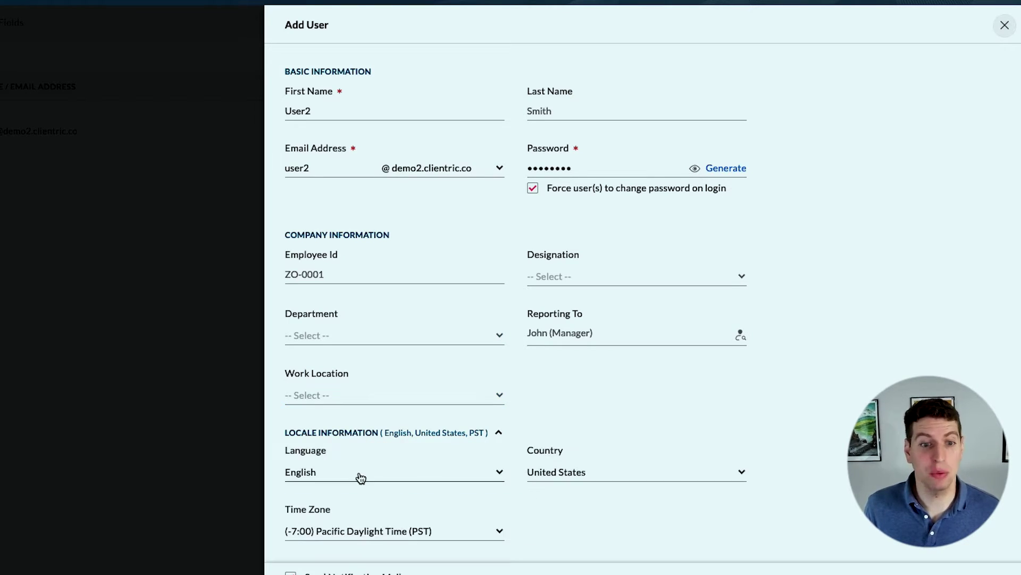
pyautogui.scroll(-2, 607, 483)
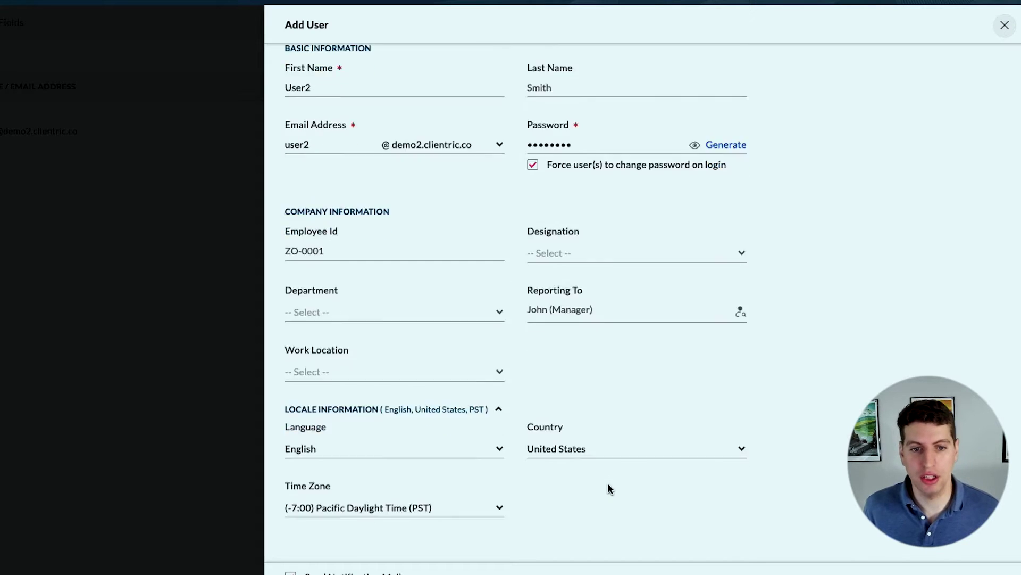
pyautogui.click(399, 518)
pyautogui.scroll(-3, 417, 481)
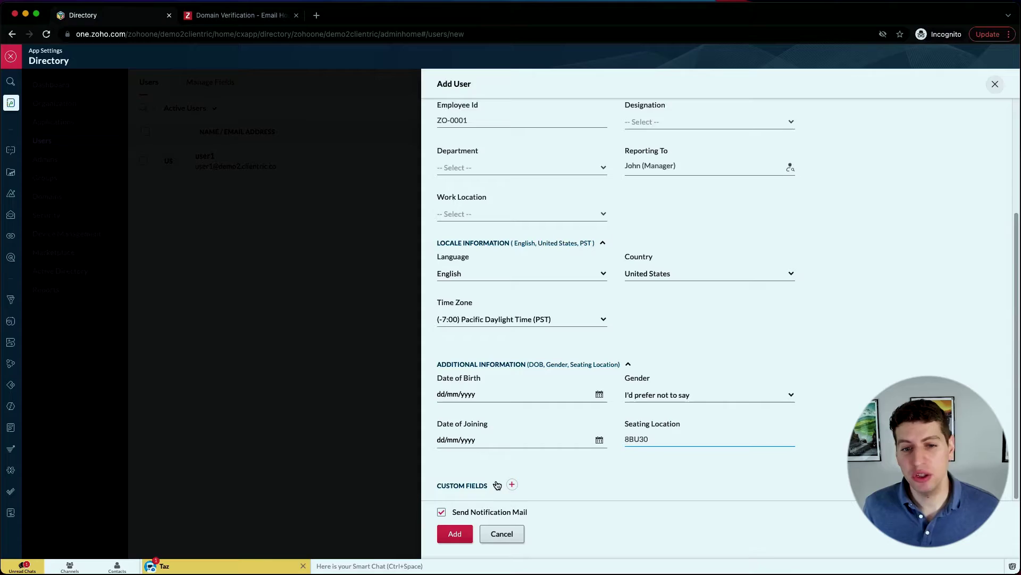
# Step: Create a custom field named Credentials with field type Pick List
pyautogui.click(496, 485)
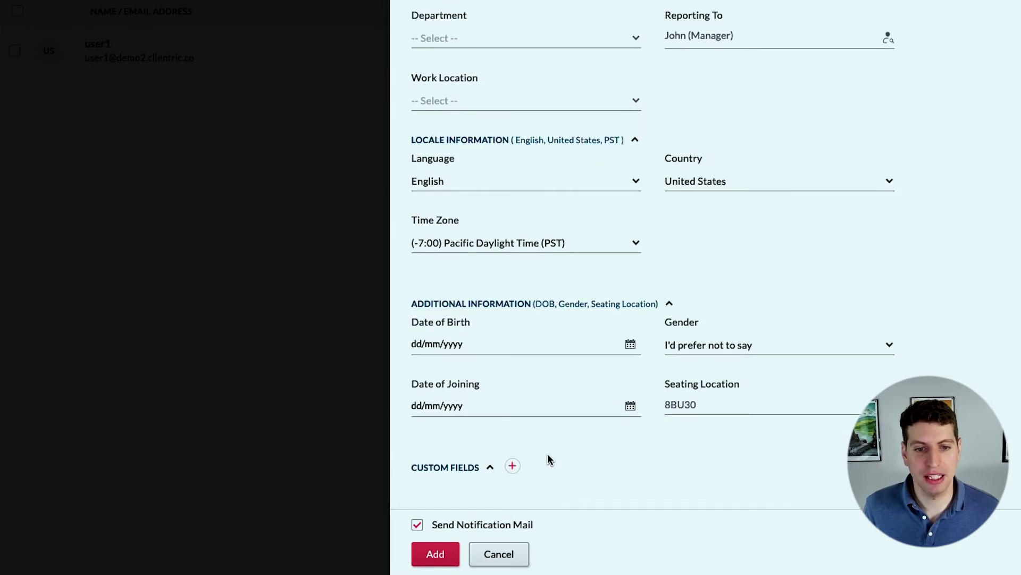
pyautogui.click(513, 466)
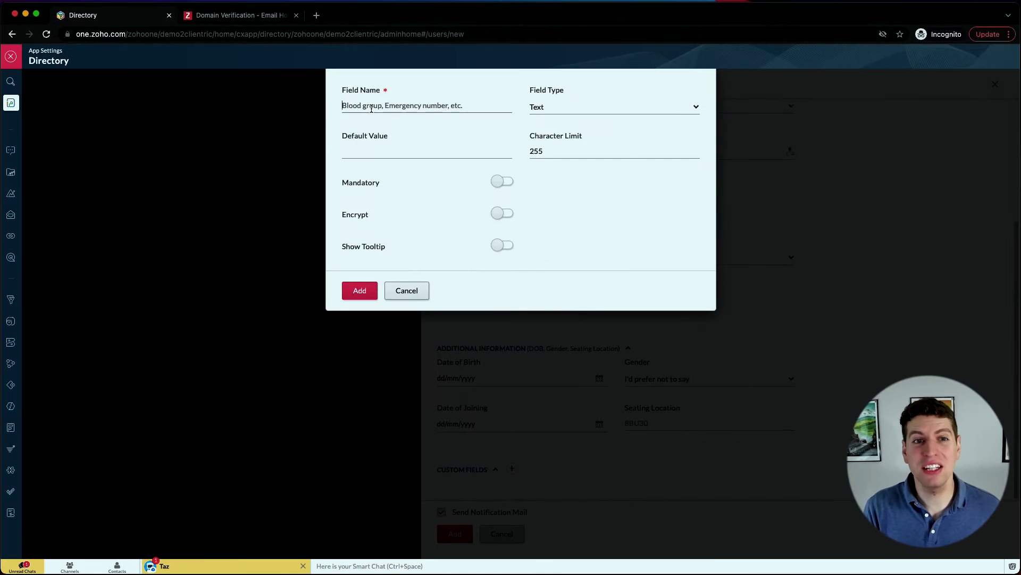
pyautogui.write('Credentials')
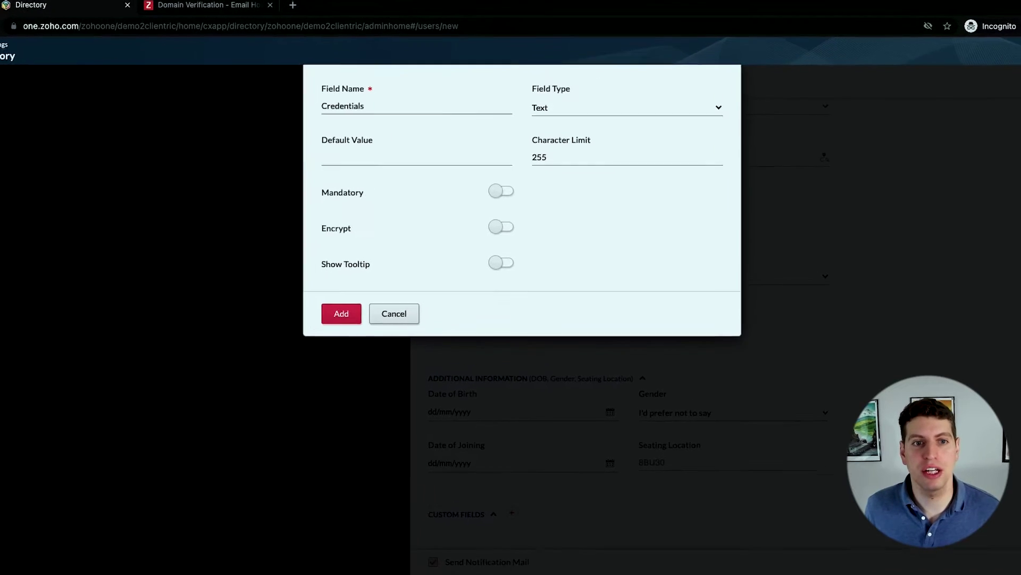
pyautogui.click(596, 113)
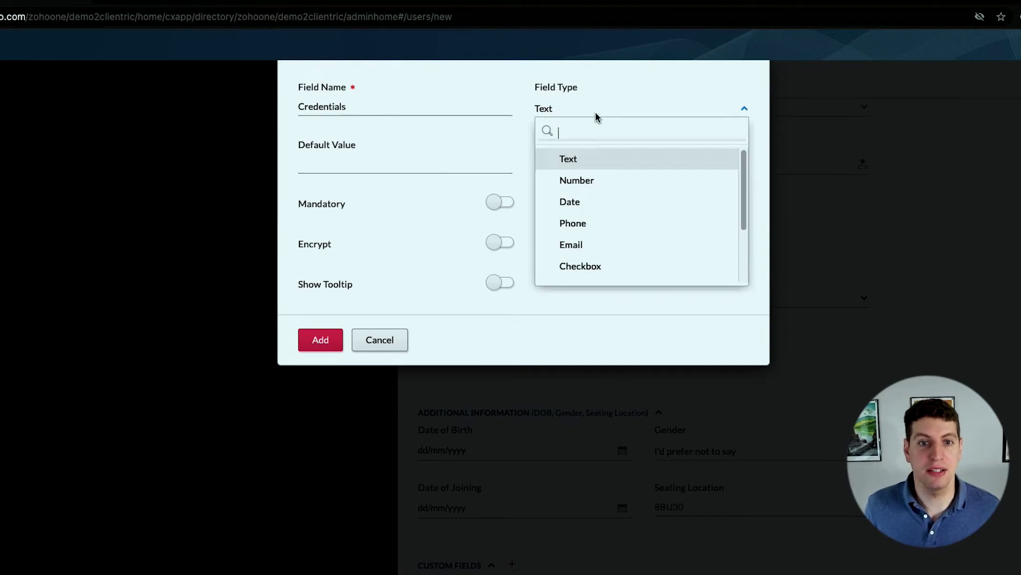
pyautogui.scroll(-2, 597, 185)
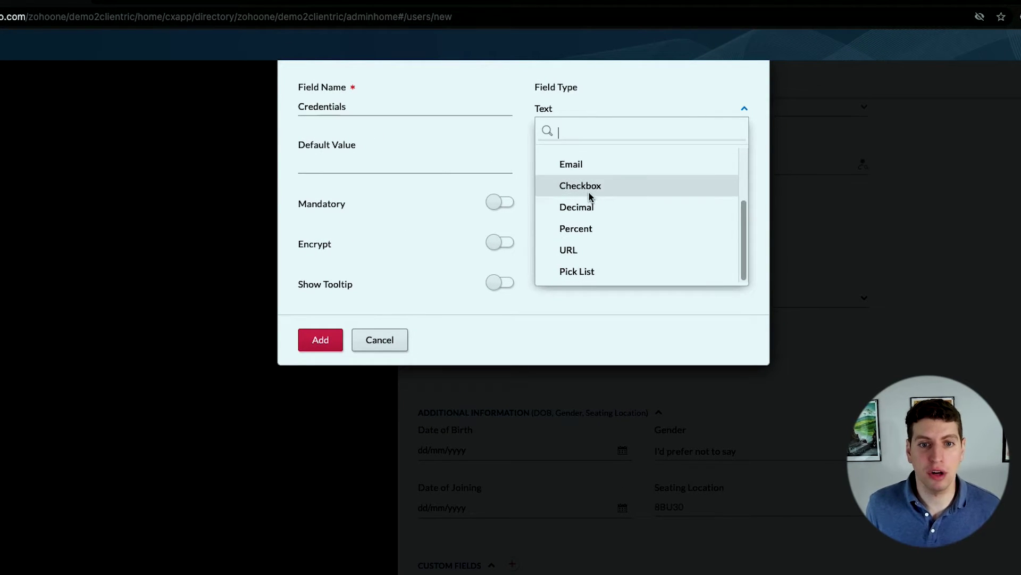
pyautogui.click(583, 274)
# Step: Add the pick-list options BSc. and PhD. and save the Credentials field
pyautogui.click(358, 219)
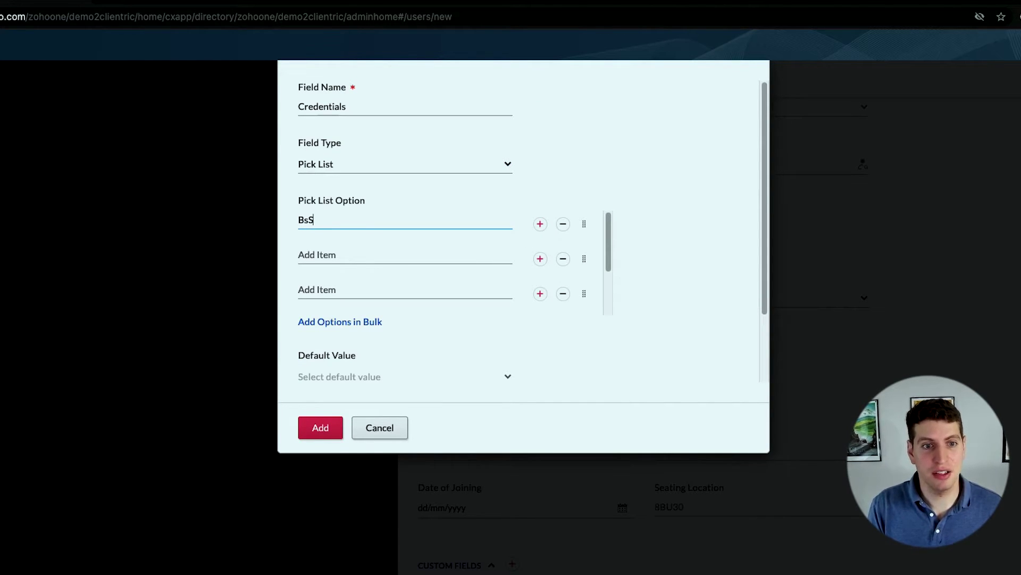
pyautogui.click(348, 247)
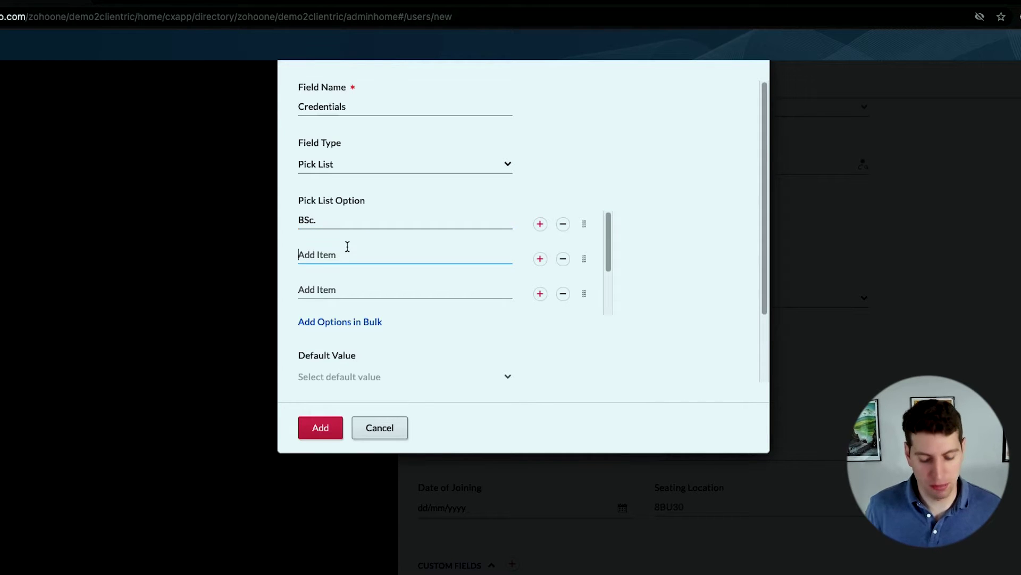
pyautogui.write('PhD.')
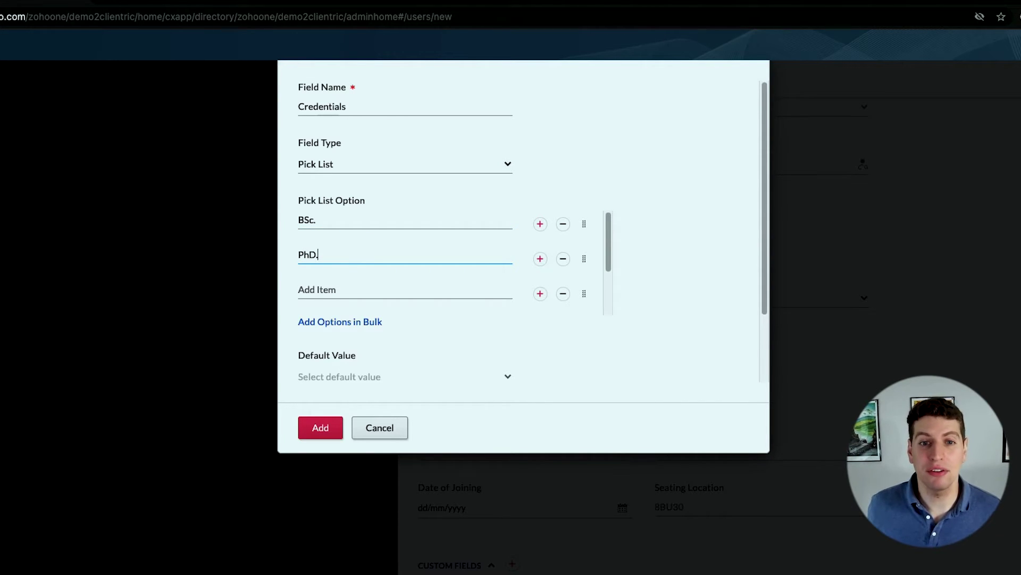
pyautogui.click(323, 428)
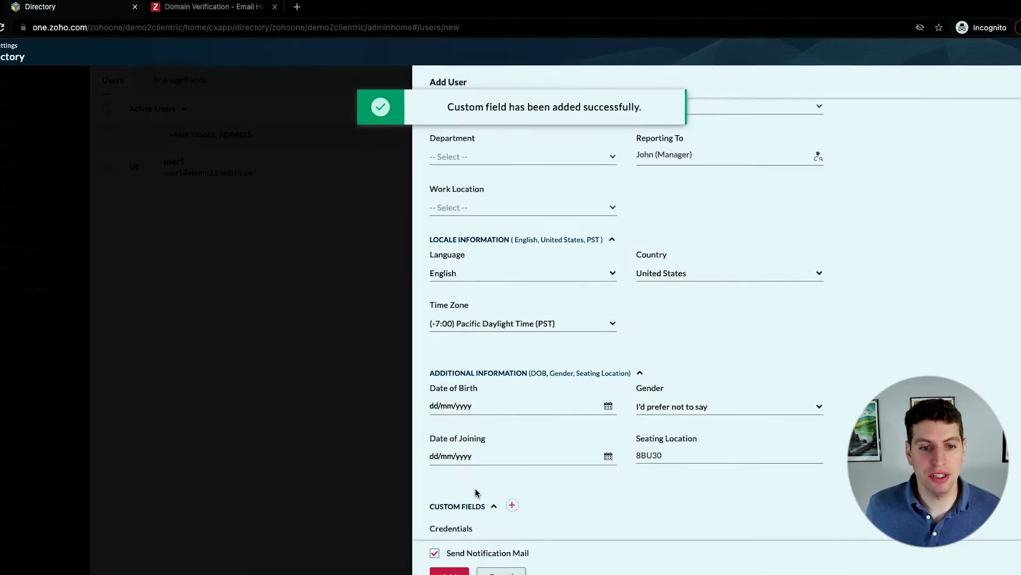
pyautogui.click(482, 455)
# Step: Set Credentials to PhD., create User2, and select the new login name
pyautogui.click(479, 518)
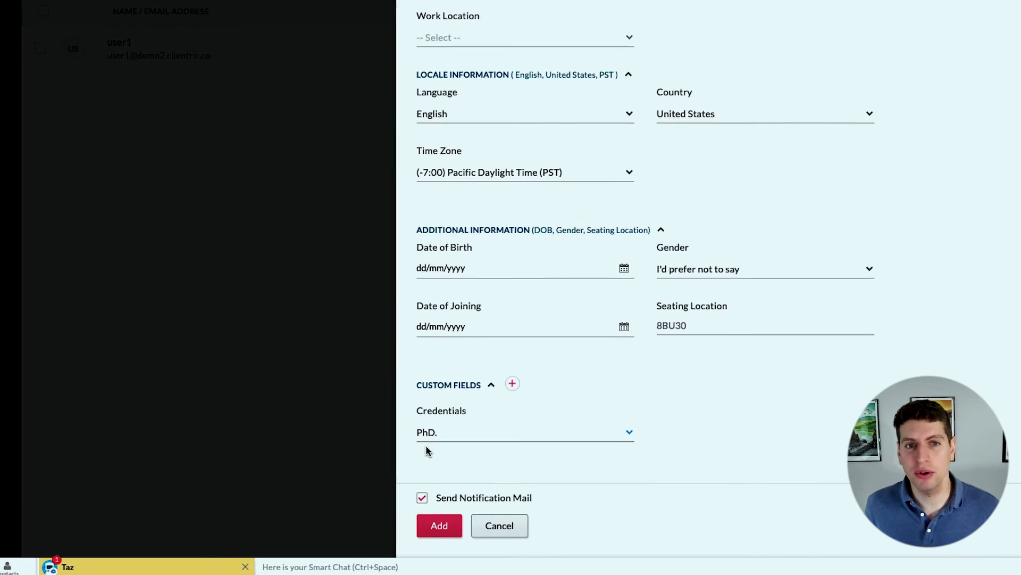
pyautogui.click(441, 524)
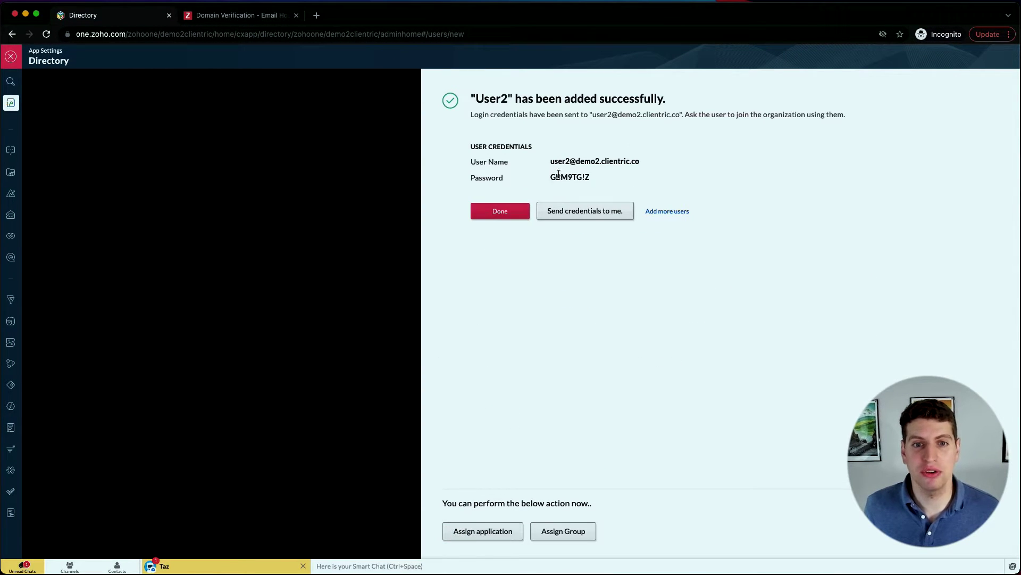
pyautogui.moveTo(552, 161); pyautogui.dragTo(668, 161)
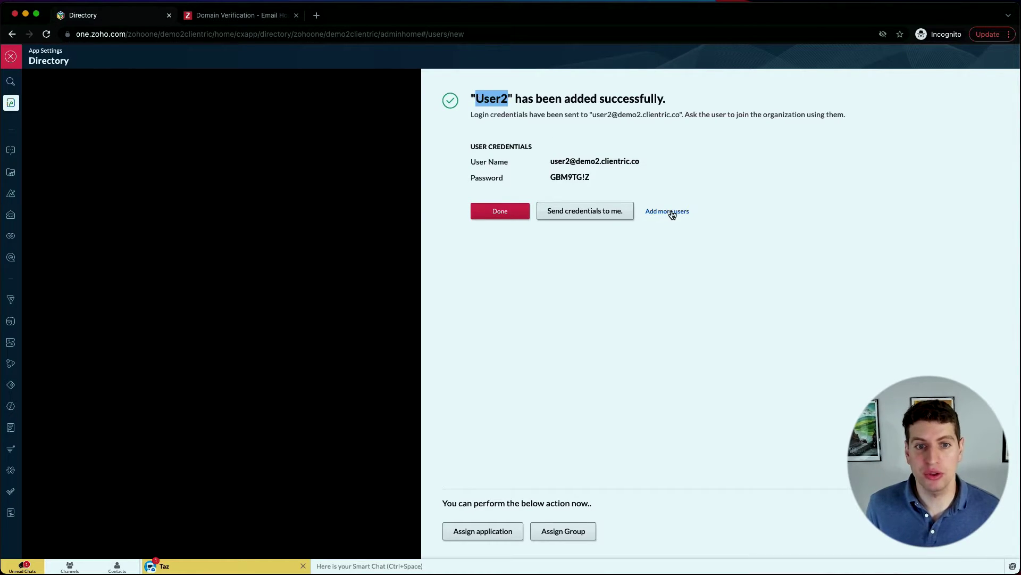
# Step: Select Analytics for User2 with the Organization Admin role
pyautogui.click(479, 532)
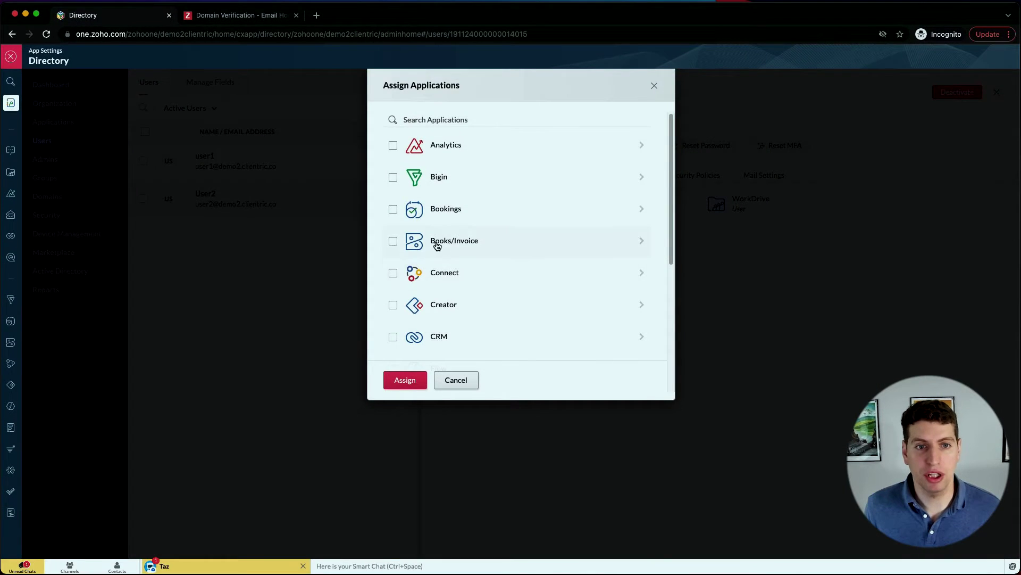
pyautogui.click(393, 144)
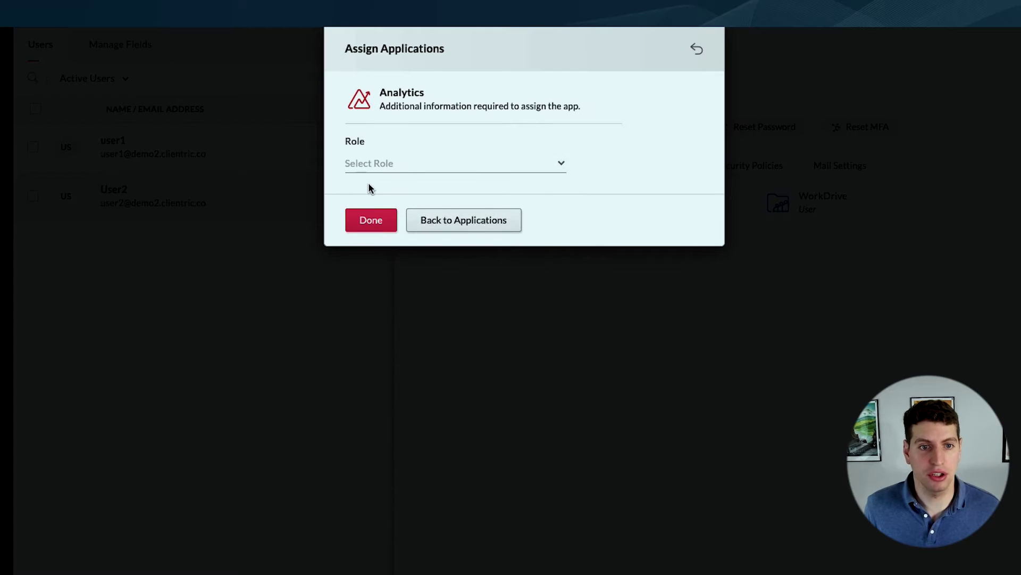
pyautogui.click(397, 160)
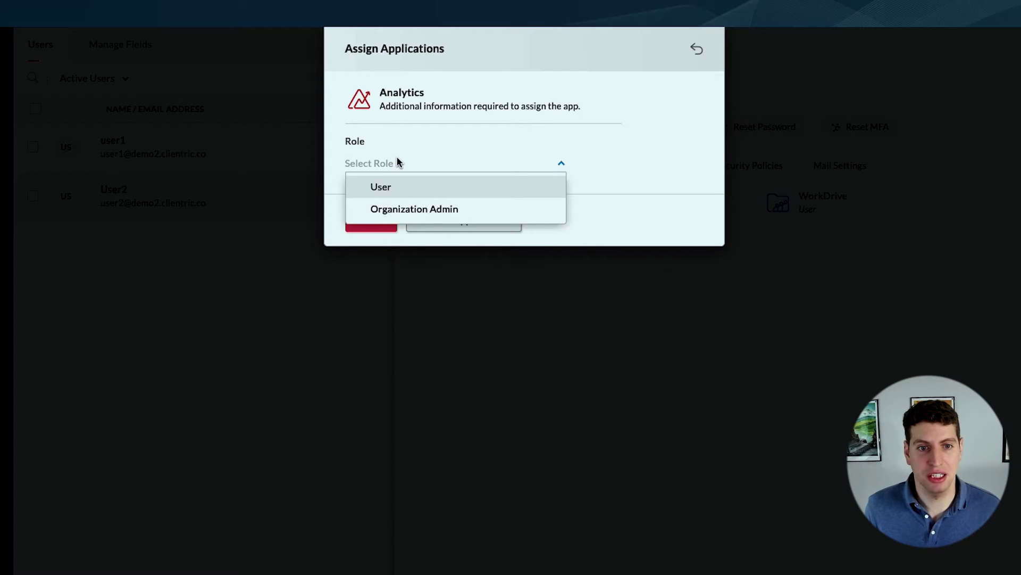
pyautogui.click(411, 211)
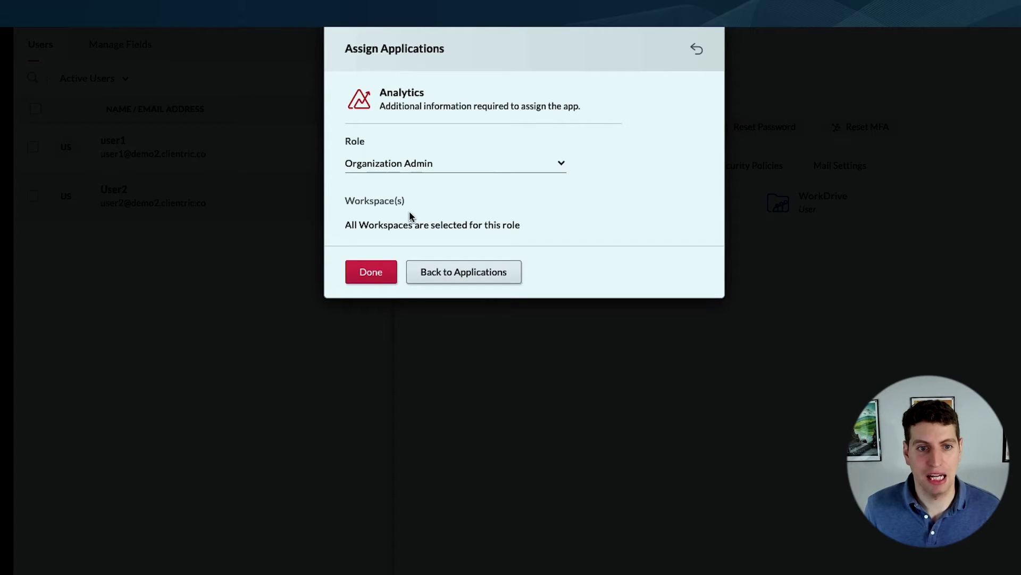
pyautogui.click(373, 272)
pyautogui.scroll(-2, 415, 186)
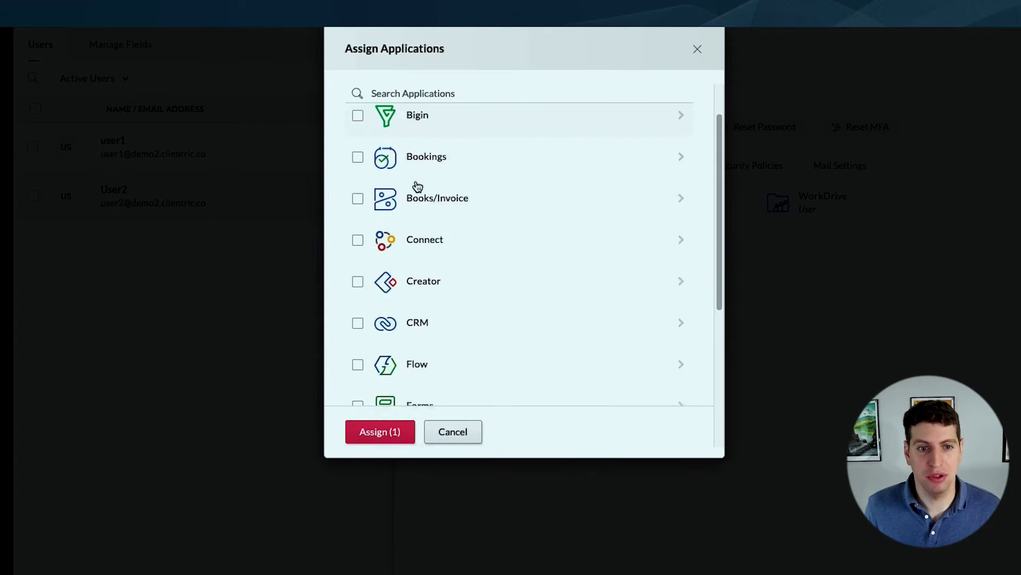
# Step: Give User2 CRM access with the Manager role and Standard profile
pyautogui.click(357, 292)
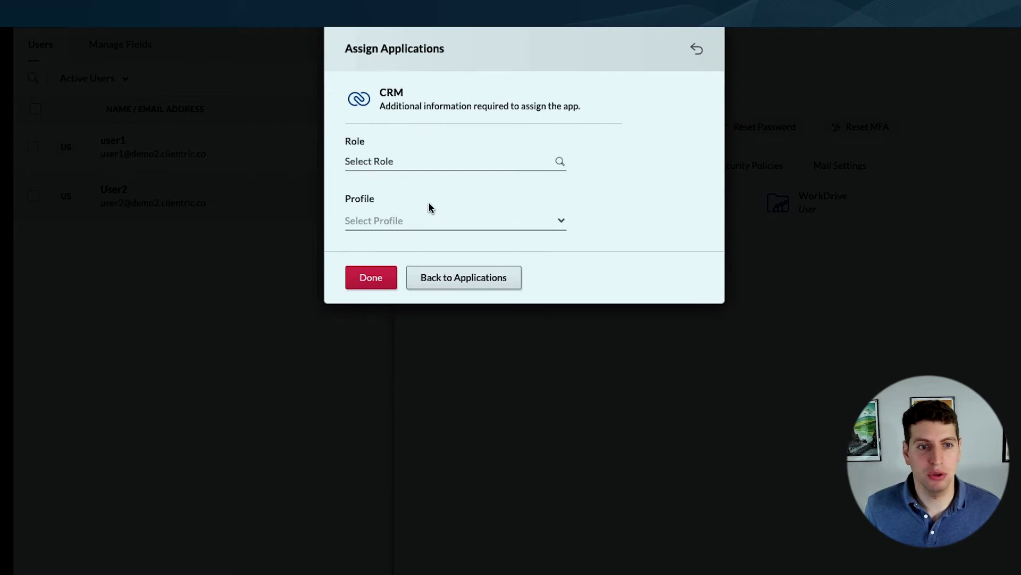
pyautogui.click(447, 168)
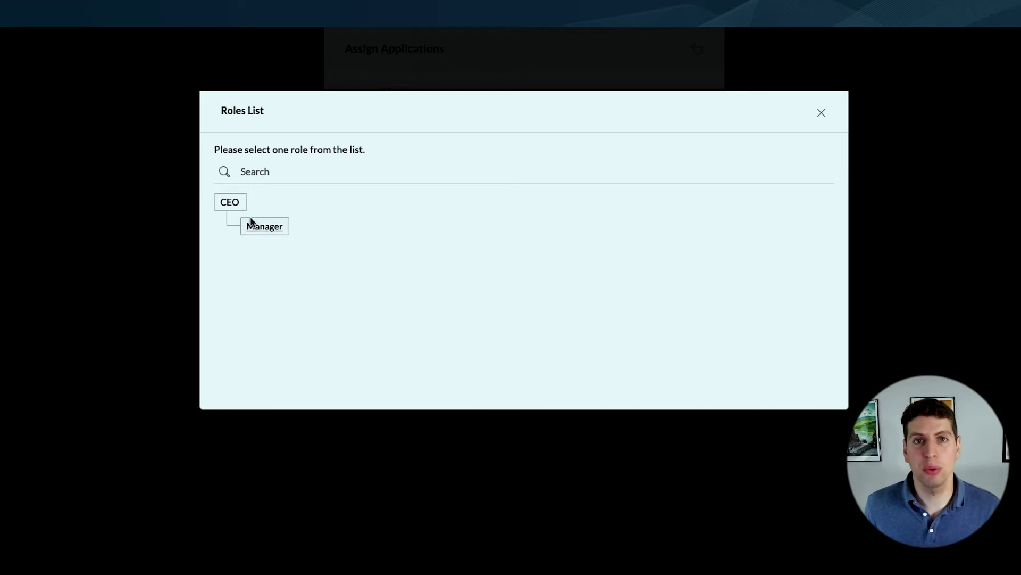
pyautogui.click(253, 229)
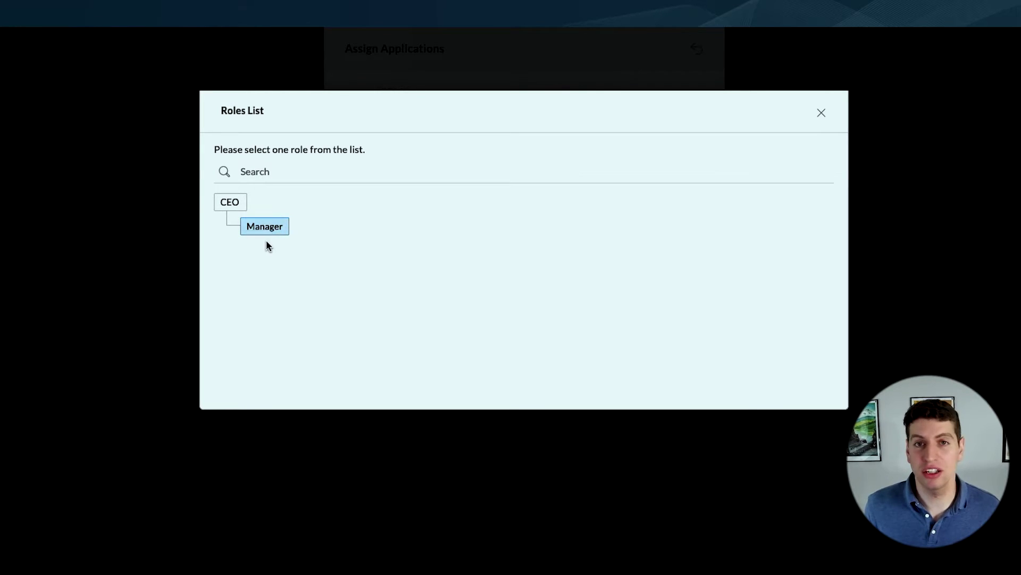
pyautogui.click(266, 230)
pyautogui.click(406, 218)
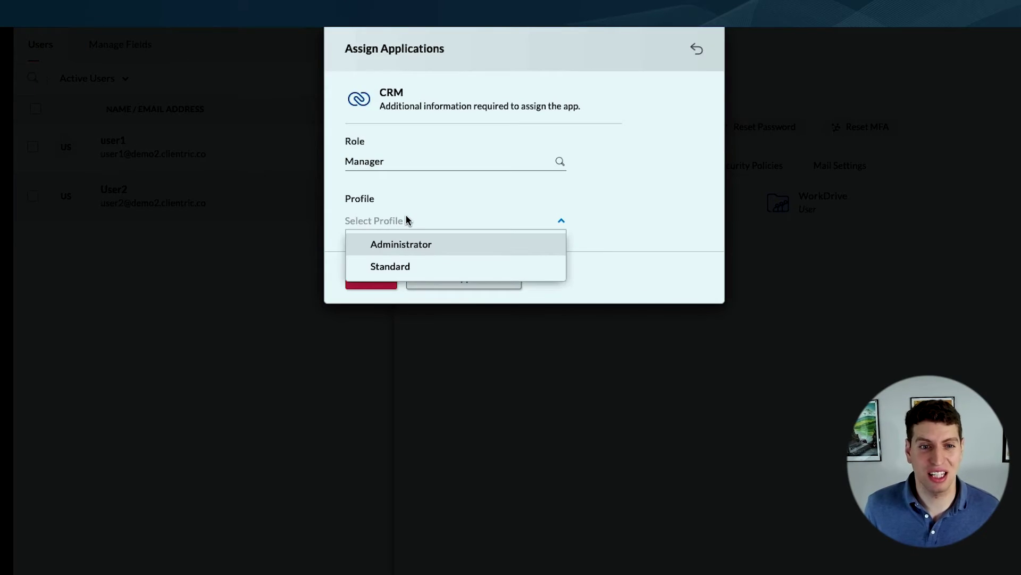
pyautogui.click(412, 273)
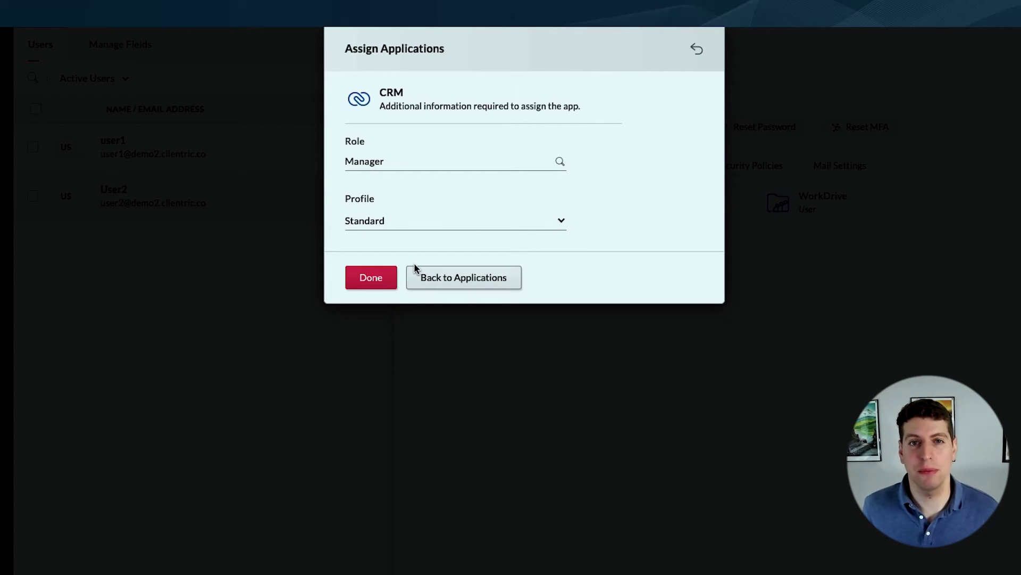
pyautogui.click(389, 280)
pyautogui.scroll(-4, 386, 286)
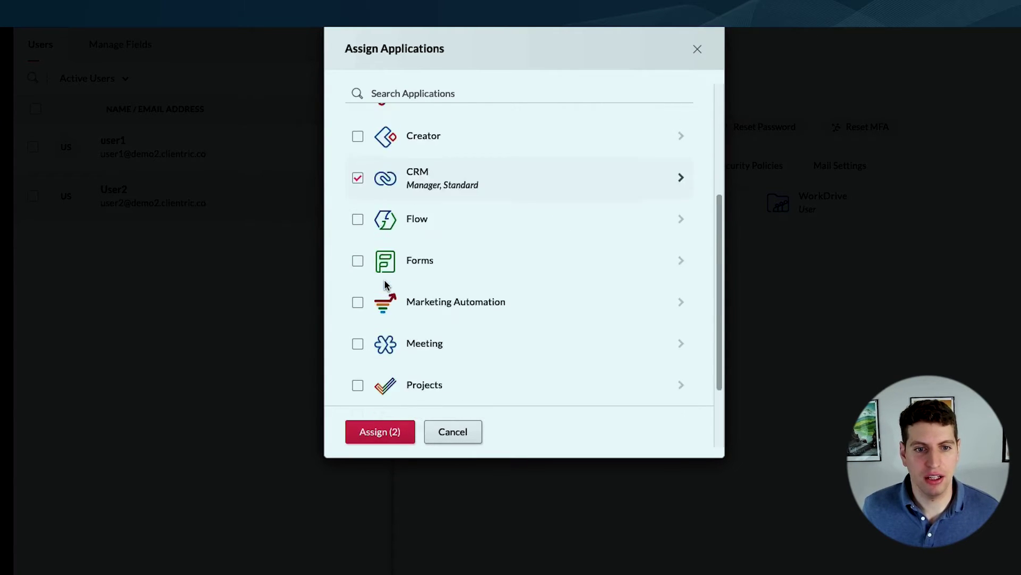
# Step: Add Forms with the User role and assign all three applications
pyautogui.click(357, 166)
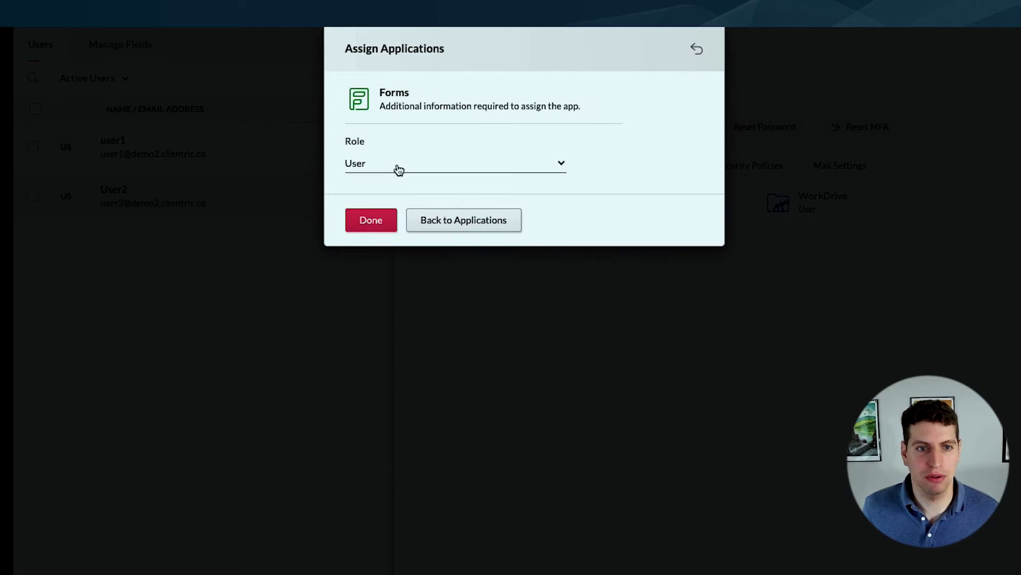
pyautogui.click(398, 163)
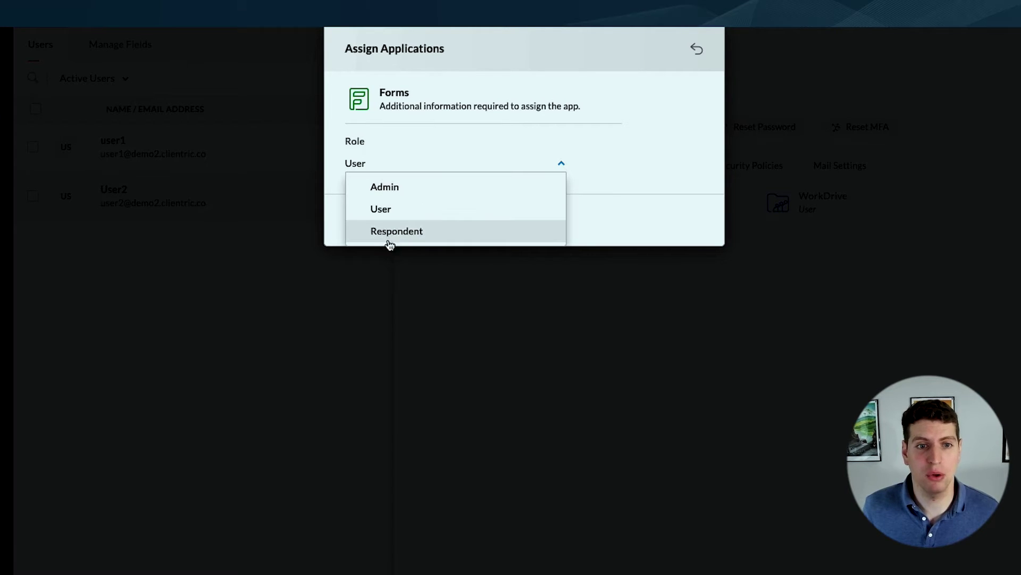
pyautogui.click(391, 208)
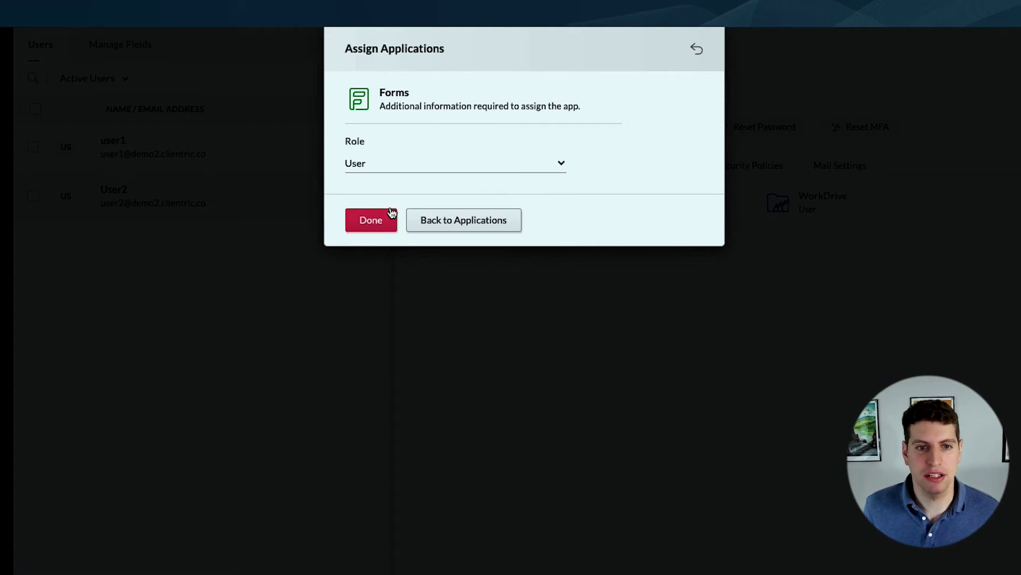
pyautogui.click(371, 228)
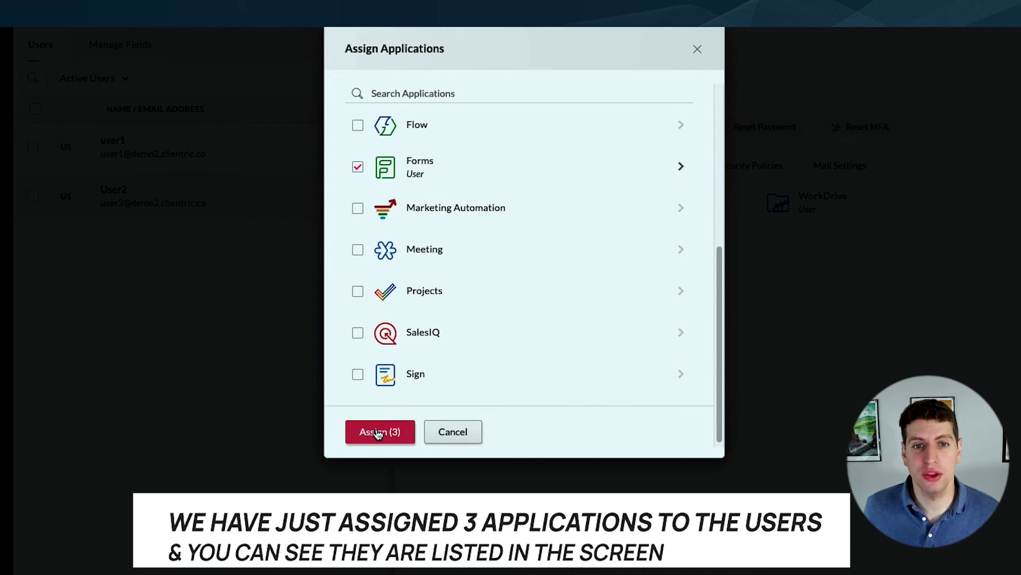
pyautogui.click(377, 431)
pyautogui.moveTo(637, 256)
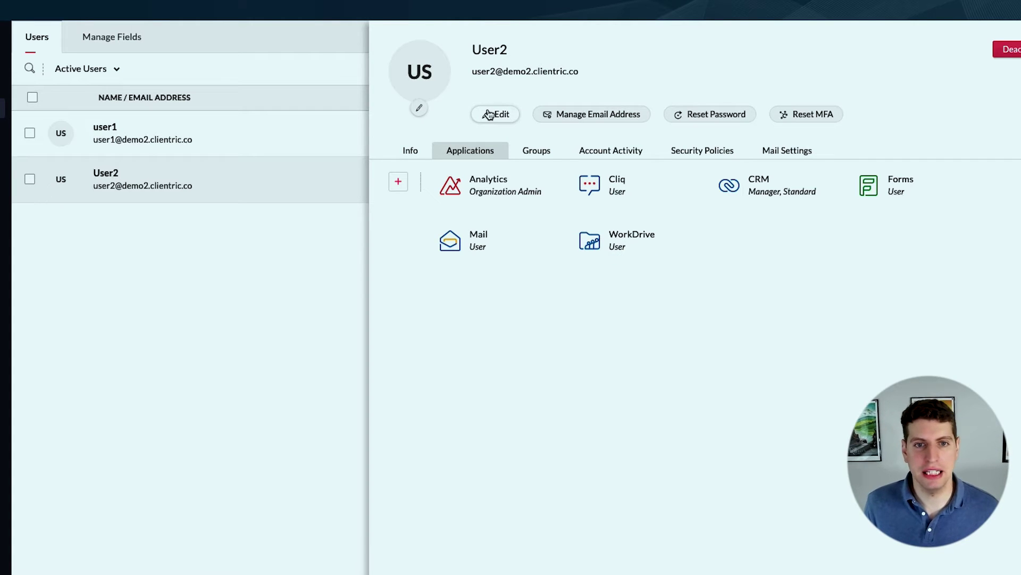
# Step: Deactivate User2 from the users list
pyautogui.click(74, 109)
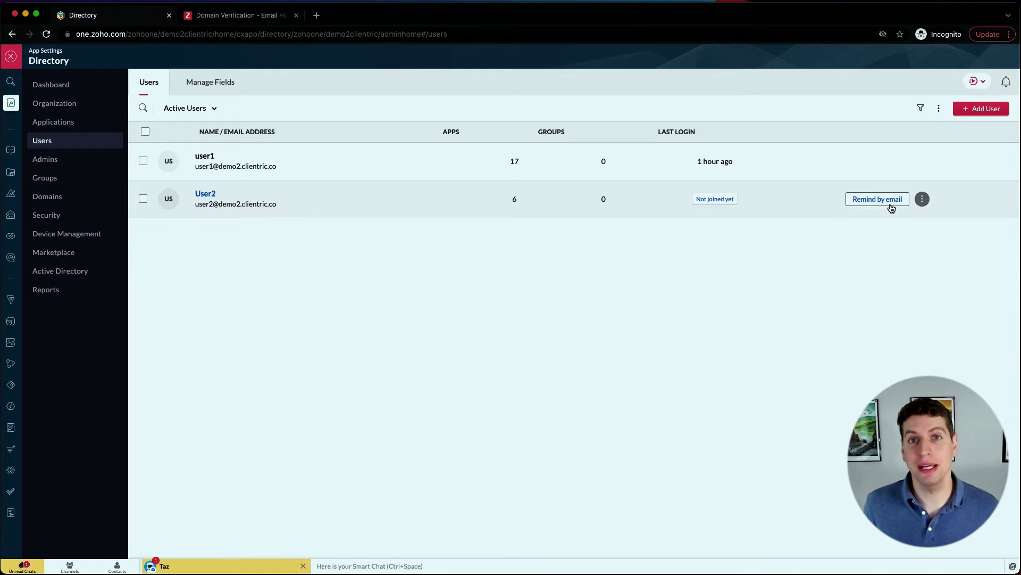
pyautogui.click(923, 201)
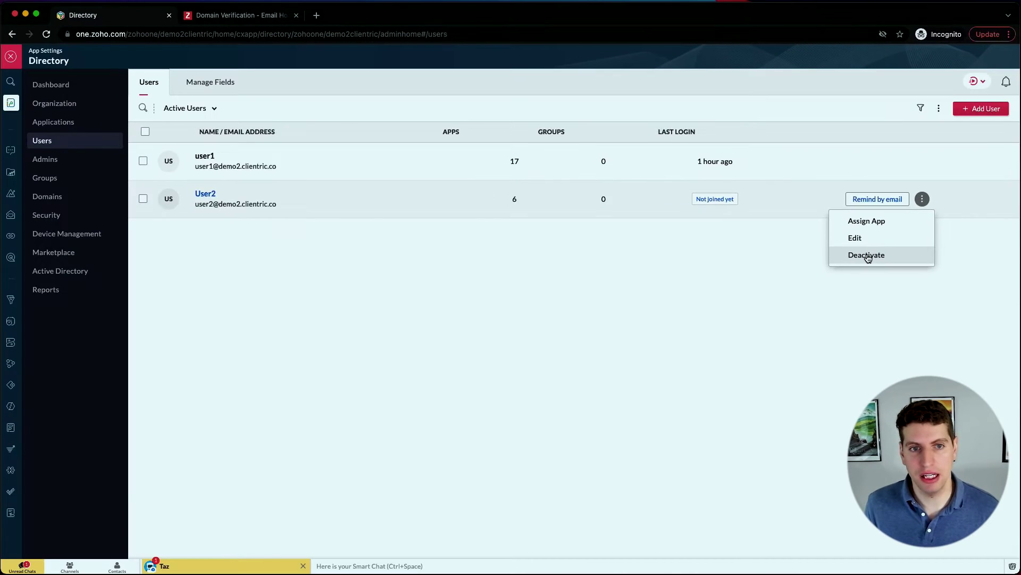
pyautogui.click(841, 246)
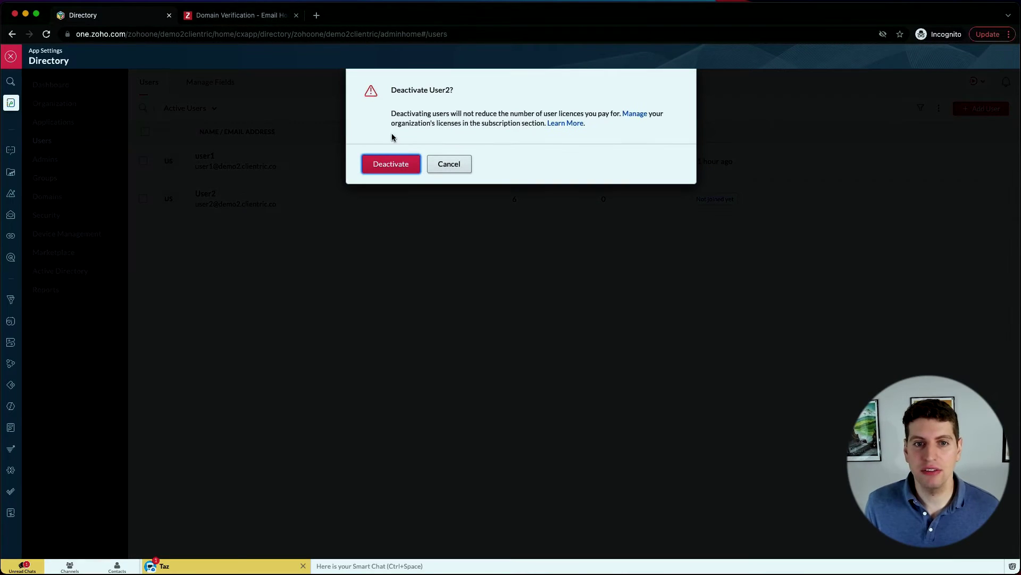
pyautogui.click(378, 163)
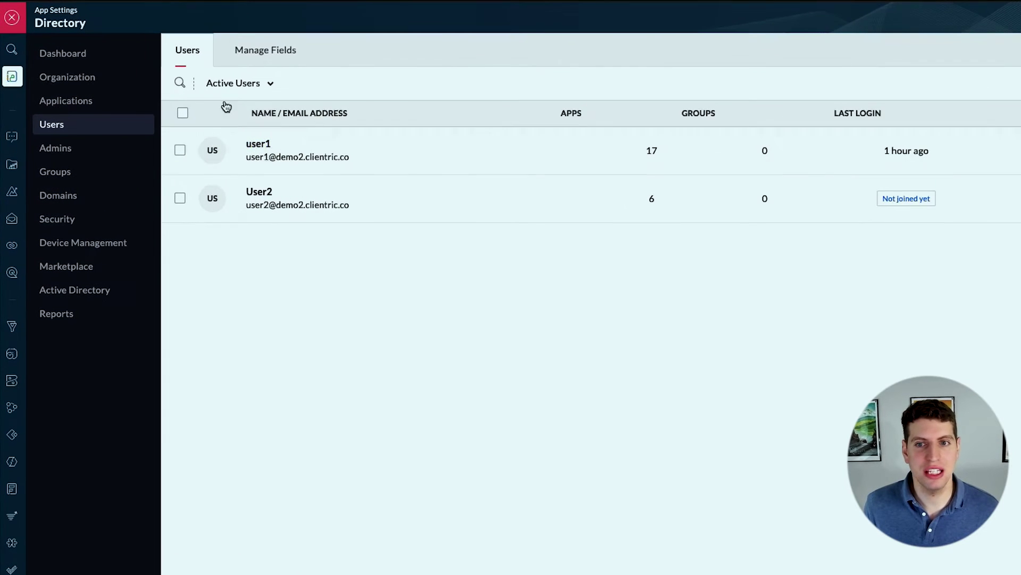
# Step: Filter the Directory user list to Active Users only
pyautogui.click(79, 102)
pyautogui.click(66, 127)
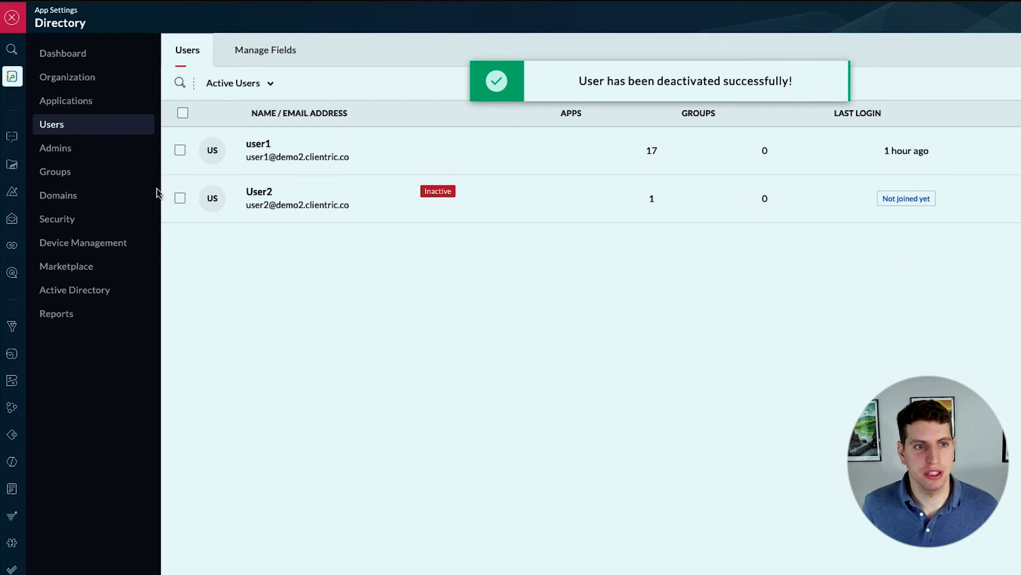
pyautogui.click(250, 82)
pyautogui.click(260, 104)
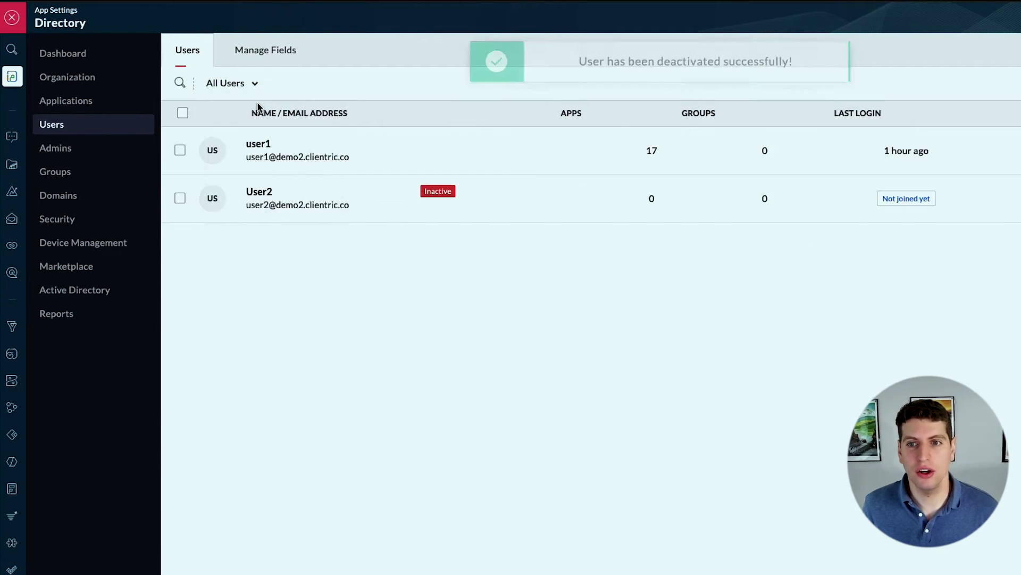
pyautogui.click(245, 92)
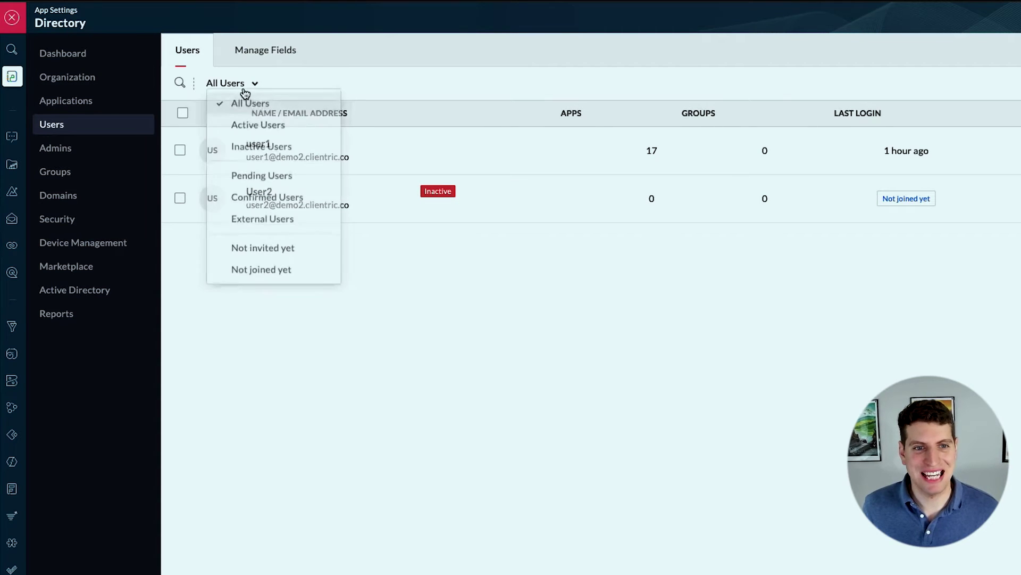
pyautogui.click(253, 123)
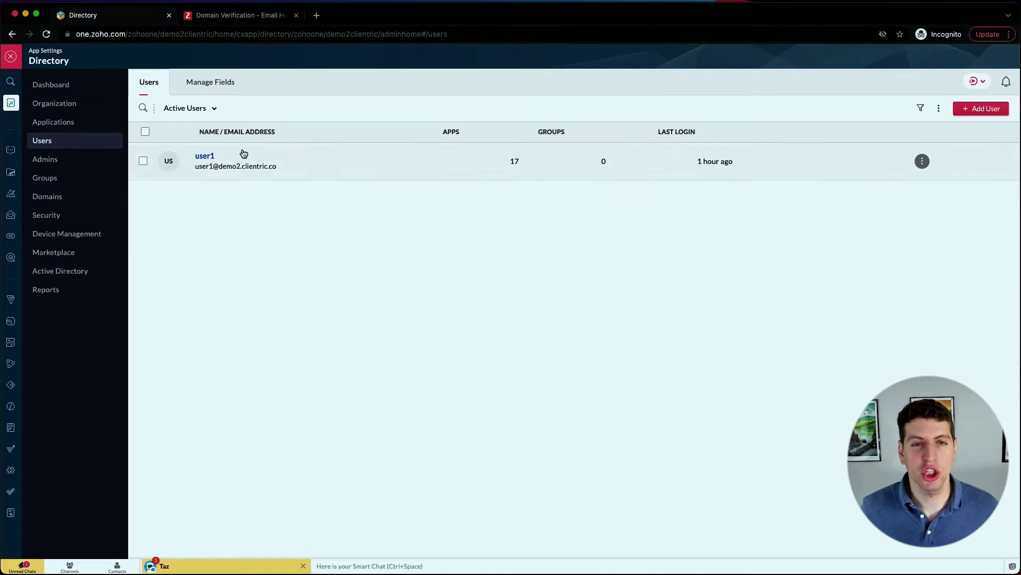
# Step: Filter the user list to Inactive Users and open User2's actions menu
pyautogui.click(269, 84)
pyautogui.click(207, 159)
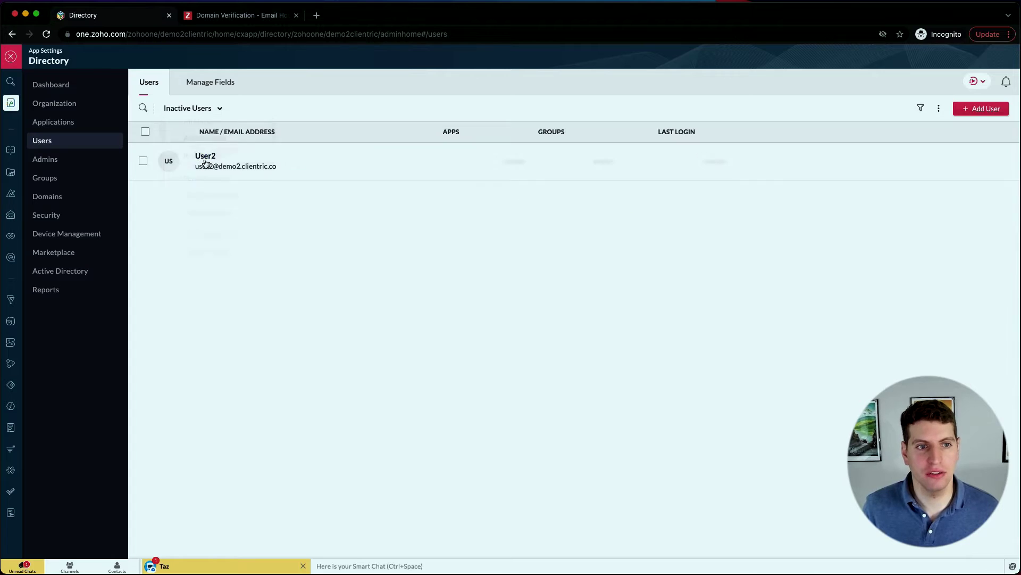
pyautogui.click(192, 111)
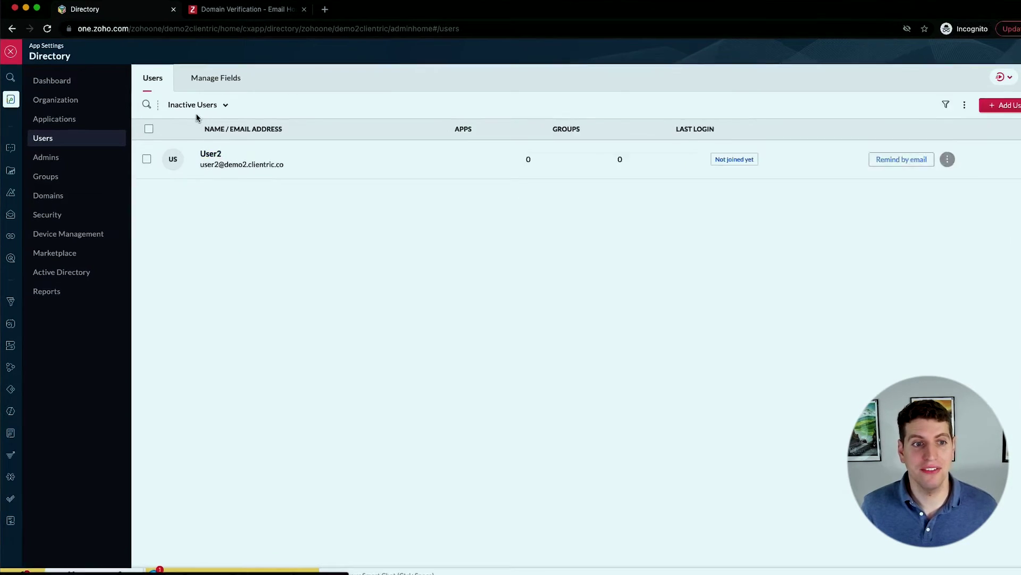
pyautogui.click(196, 106)
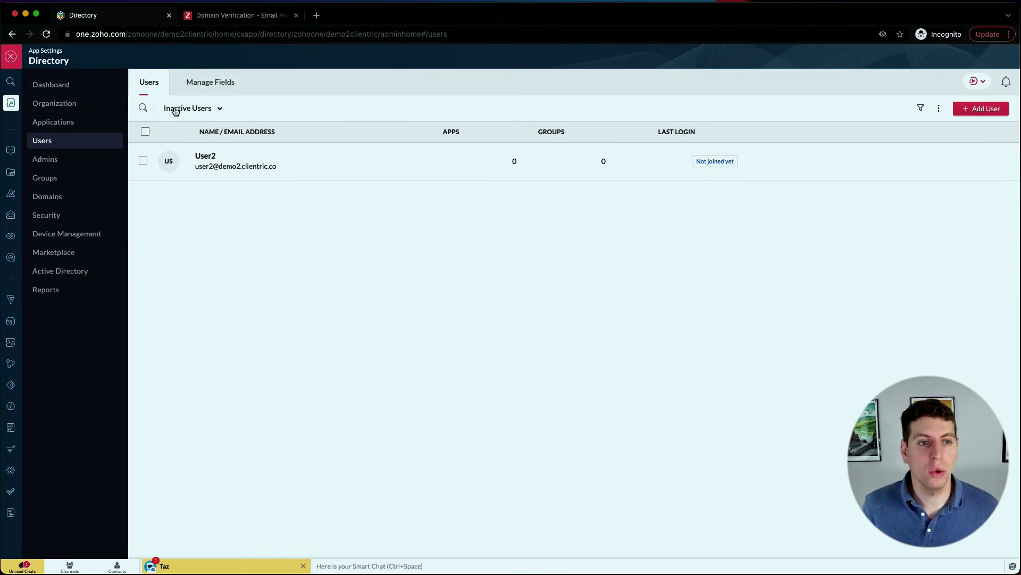
pyautogui.click(174, 109)
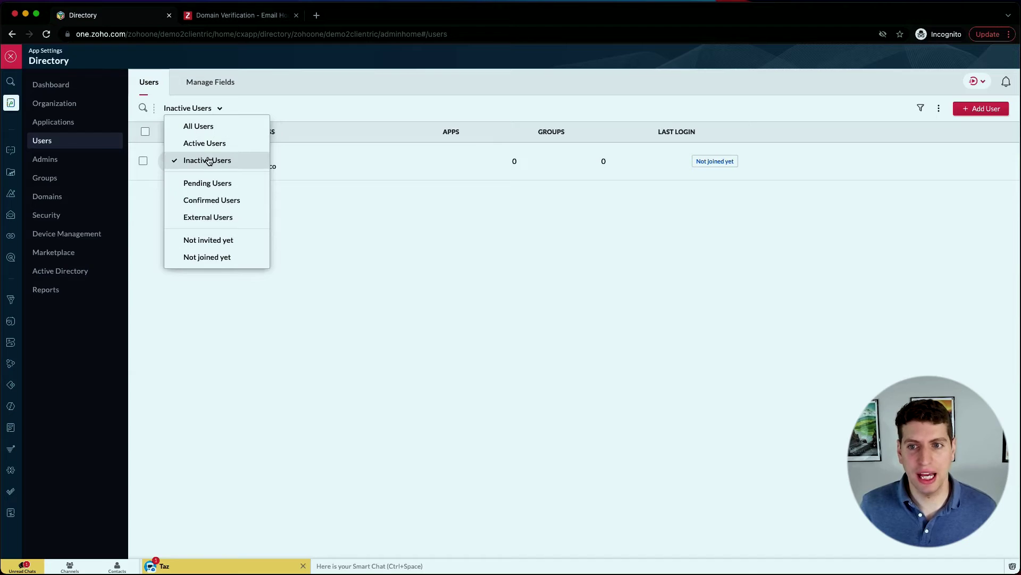
pyautogui.click(209, 161)
pyautogui.click(922, 161)
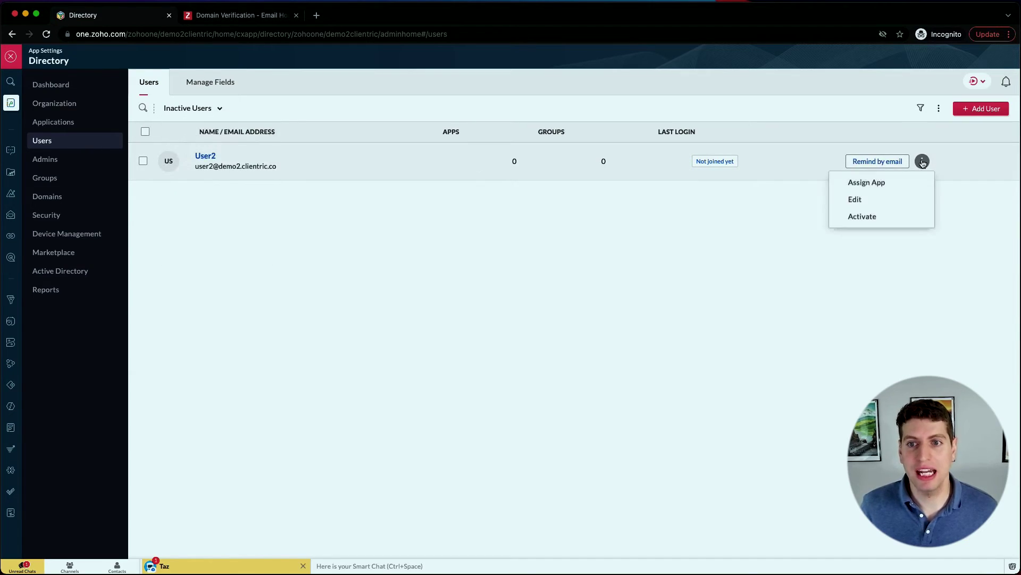
# Step: Activate User2, filter to Active Users, and choose Edit for User2
pyautogui.click(863, 217)
pyautogui.click(367, 156)
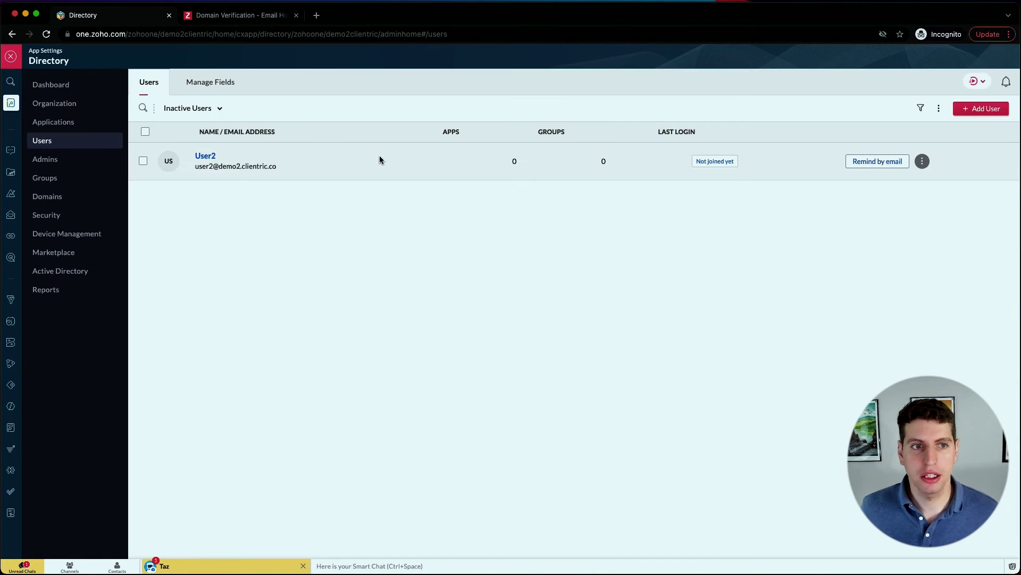
pyautogui.click(198, 125)
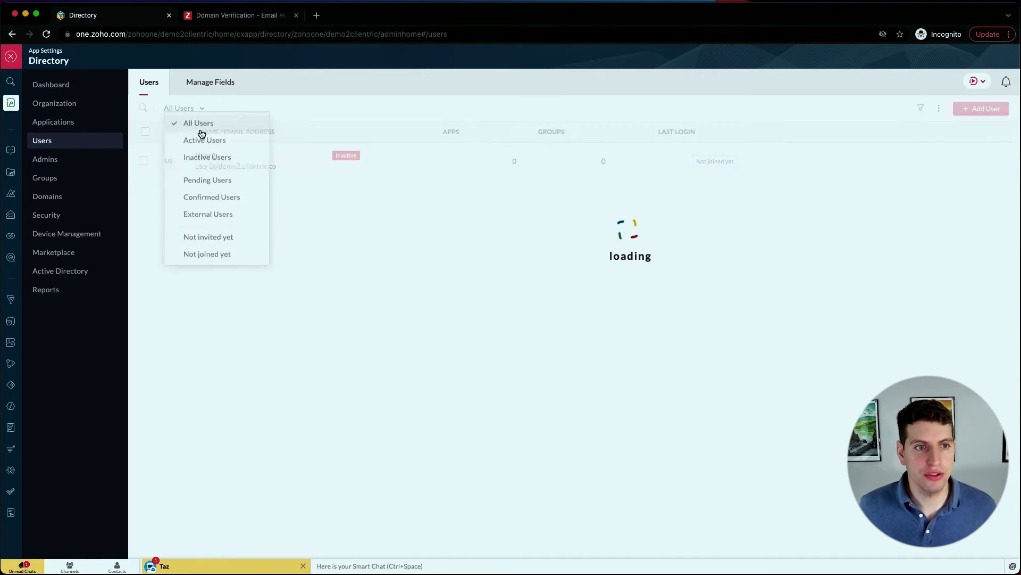
pyautogui.click(201, 109)
pyautogui.click(205, 144)
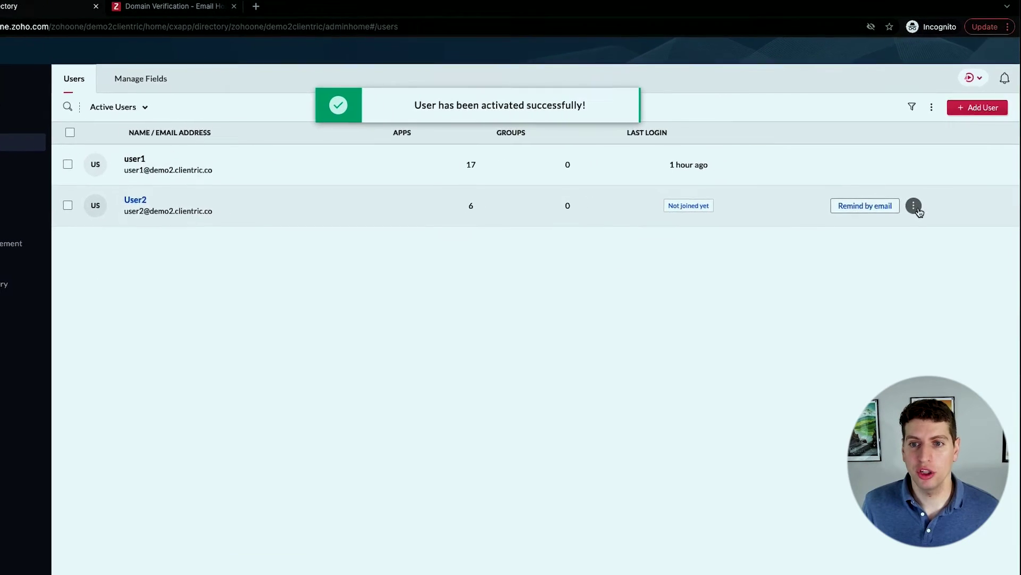
pyautogui.click(915, 206)
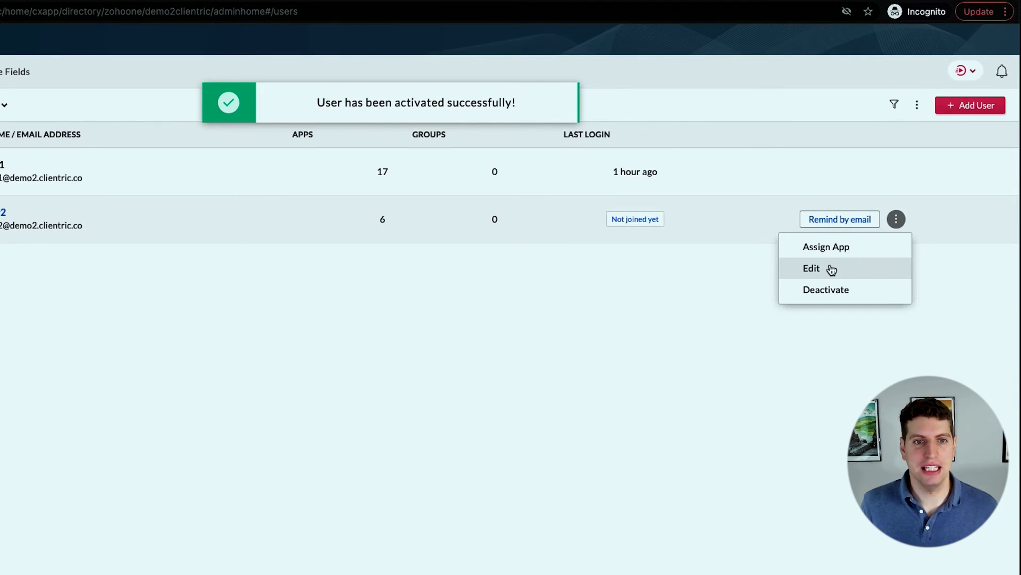
pyautogui.click(854, 246)
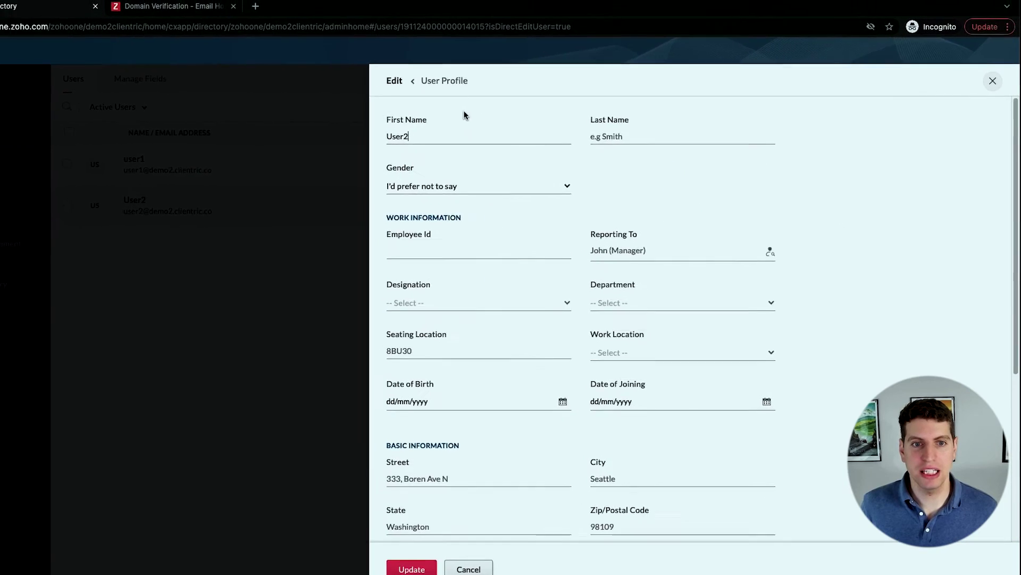
# Step: Save User2's User Profile form with Update
pyautogui.scroll(-5, 563, 352)
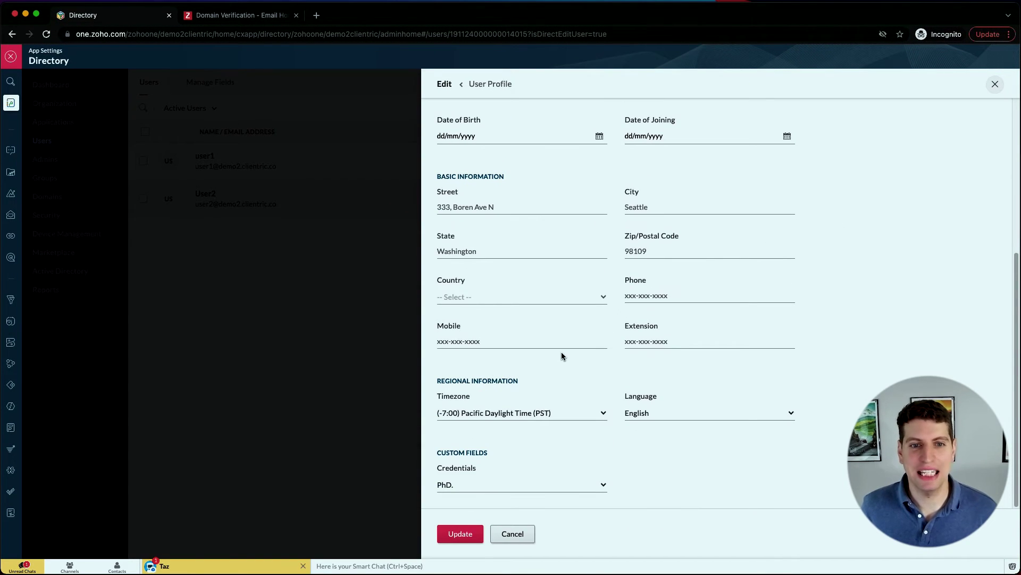
pyautogui.click(460, 533)
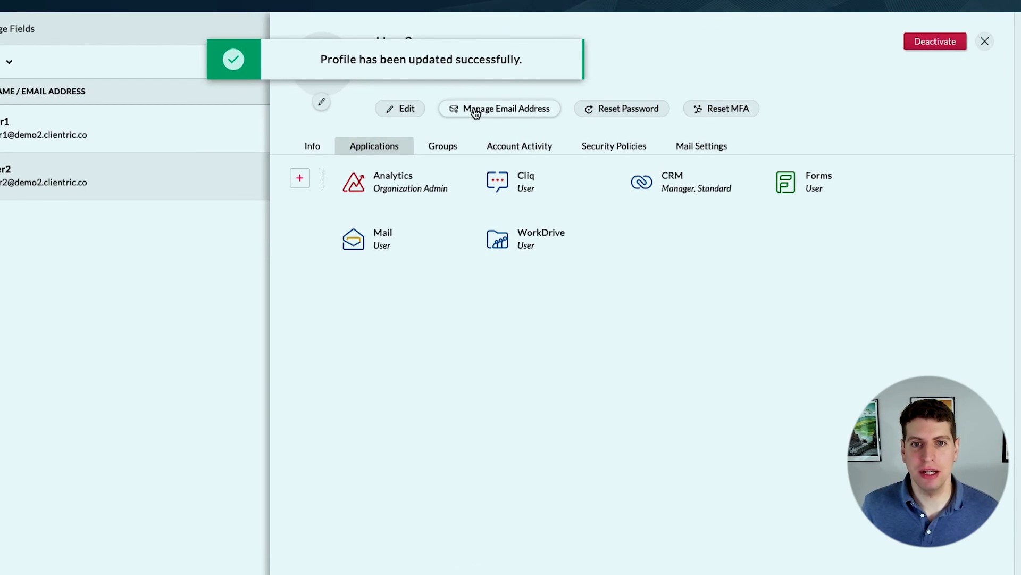
pyautogui.click(476, 110)
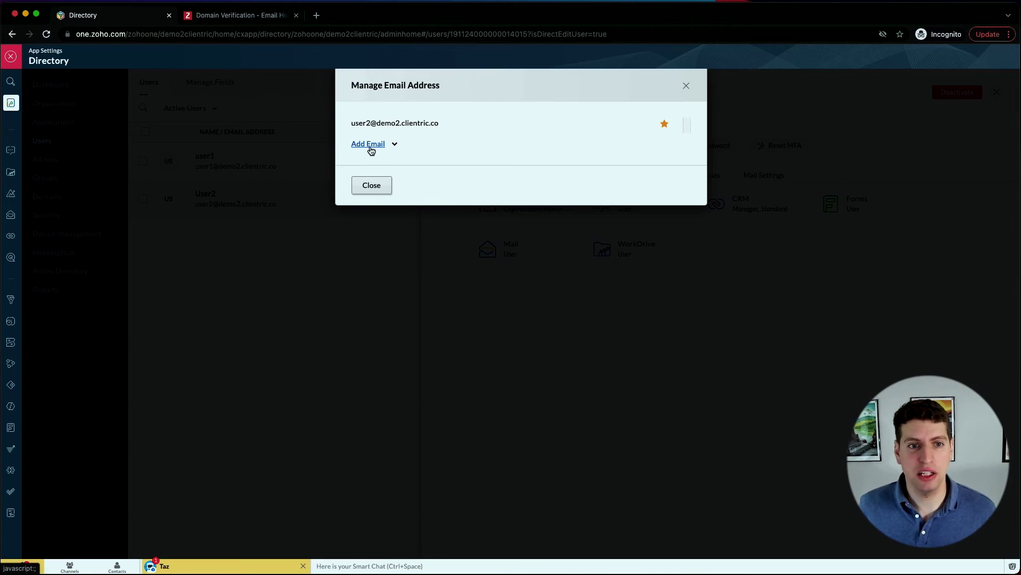
pyautogui.click(371, 150)
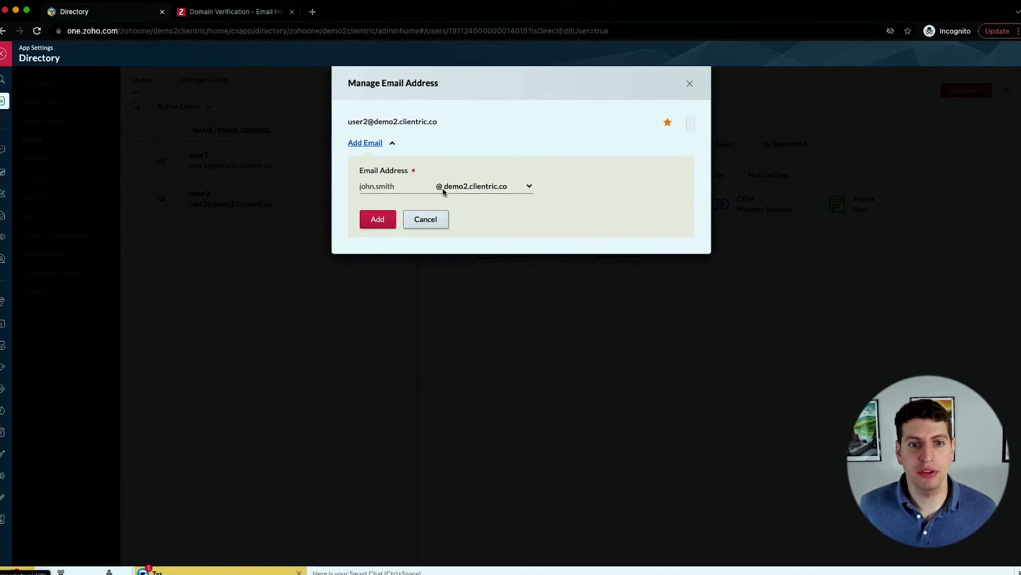
pyautogui.click(483, 187)
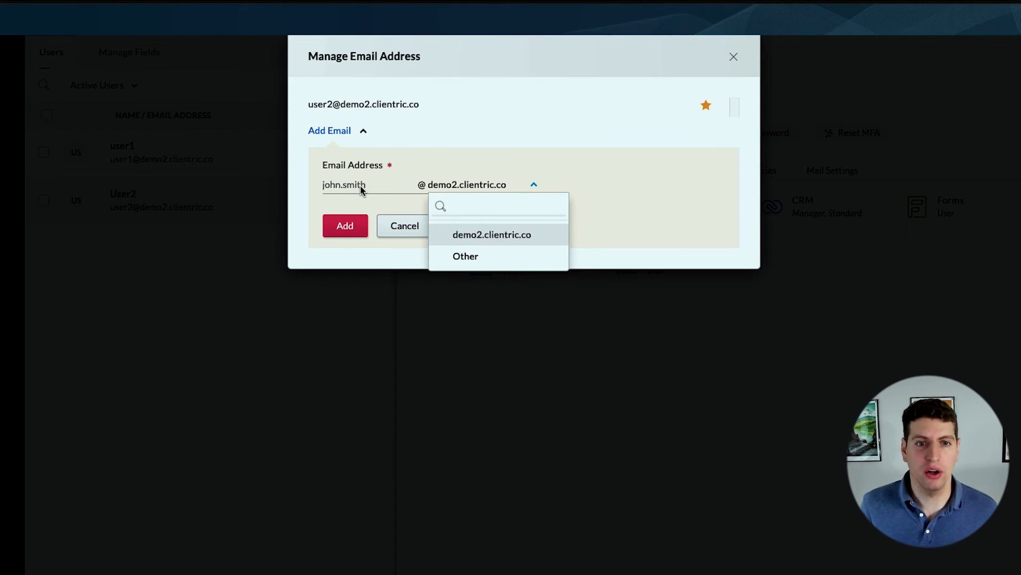
pyautogui.click(475, 265)
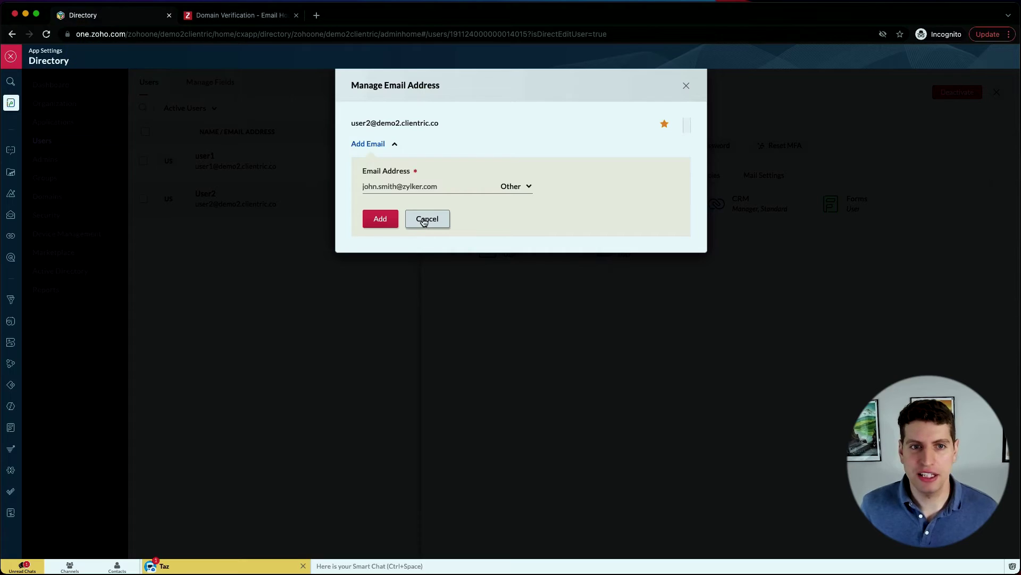
pyautogui.click(426, 220)
# Step: Close the email dialog, cancel the password reset, and start resetting User2's MFA
pyautogui.click(686, 85)
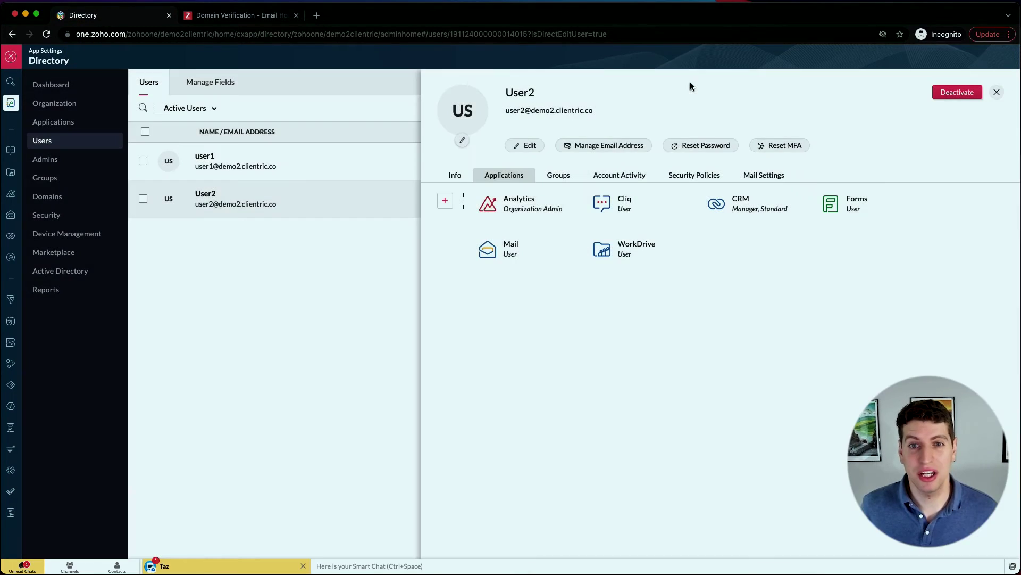
pyautogui.click(706, 146)
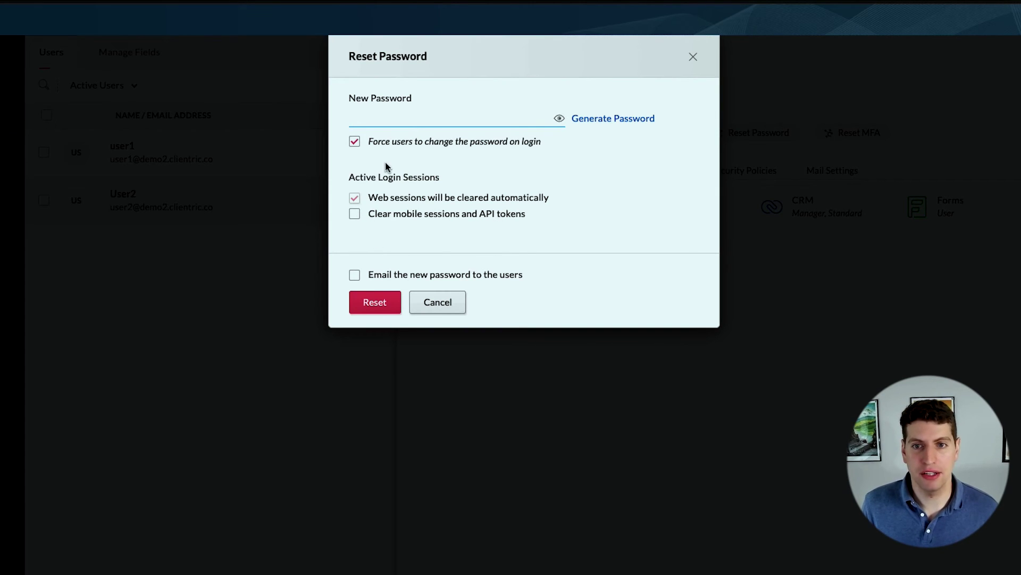
pyautogui.click(457, 305)
pyautogui.click(445, 349)
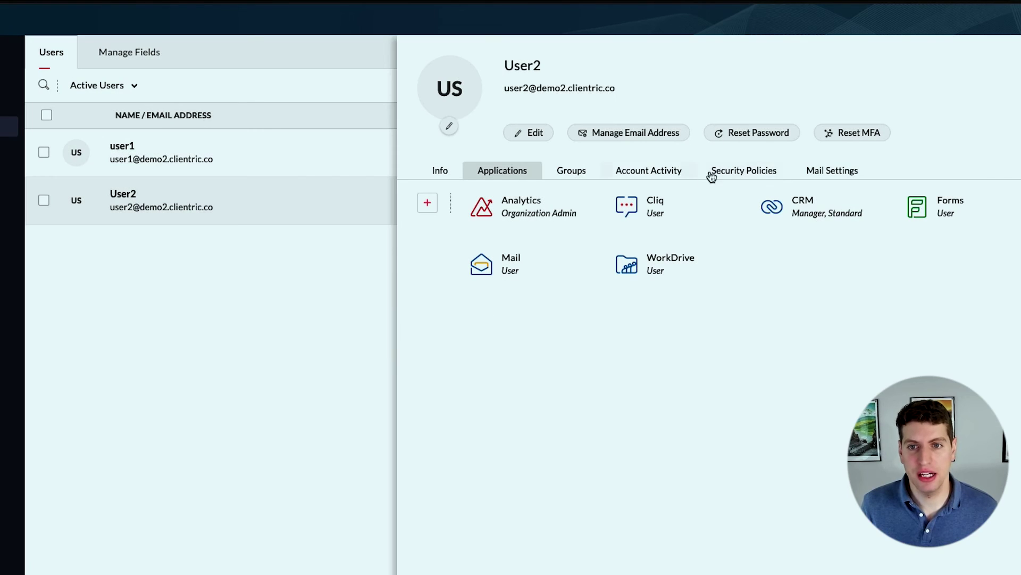
pyautogui.click(842, 134)
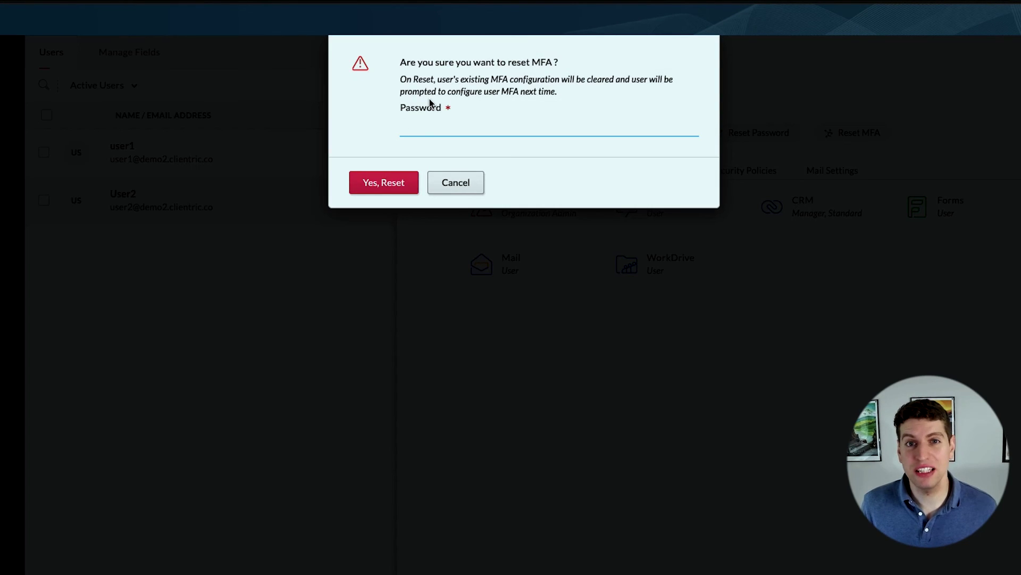